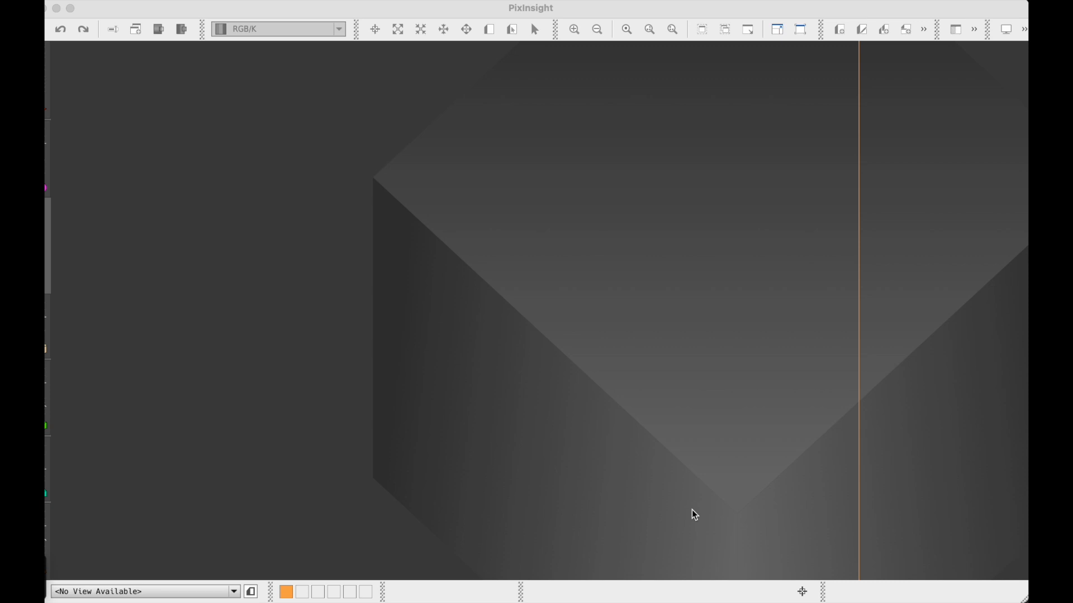
Minimize PixInsight and open the M51 (The Whirpool Galaxy) folder inside the desktop's Observations > Galaxies folder.
{"action": "left_click", "coordinate": [56, 8]}
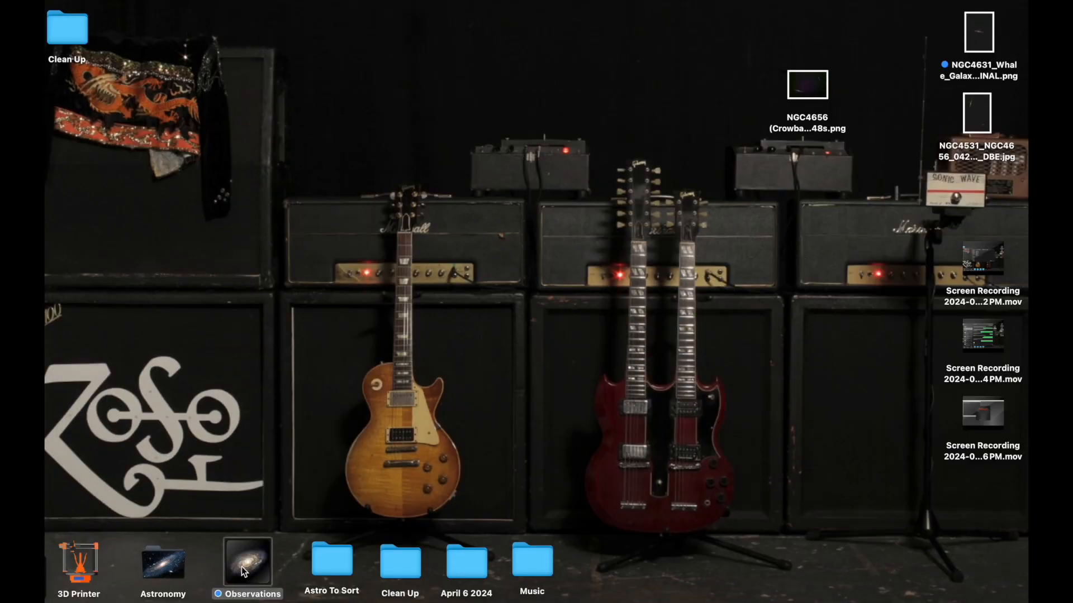
{"action": "double_click", "coordinate": [241, 566]}
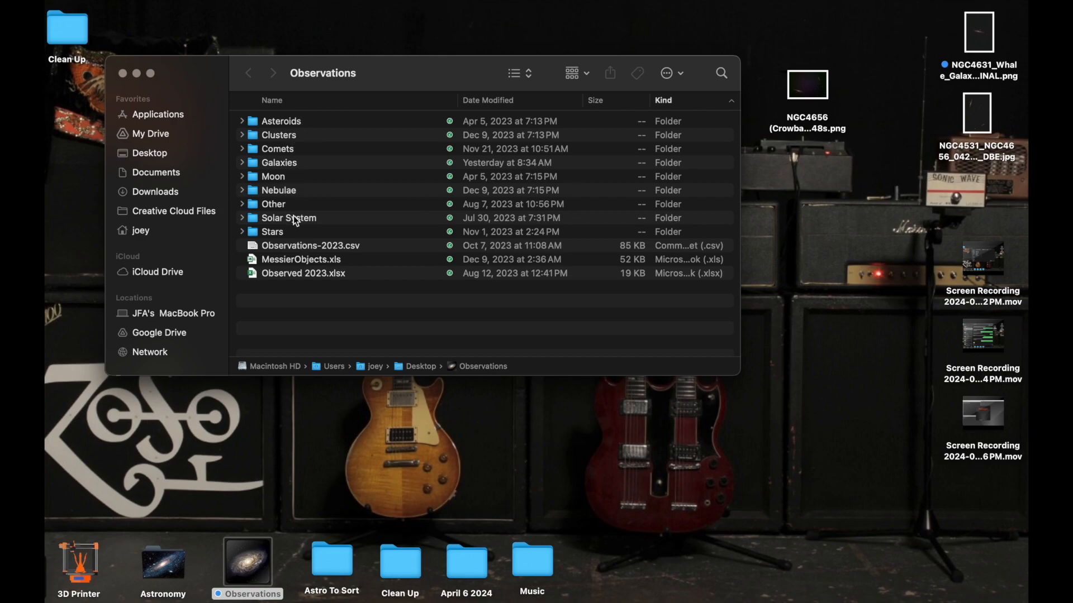
{"action": "double_click", "coordinate": [296, 166]}
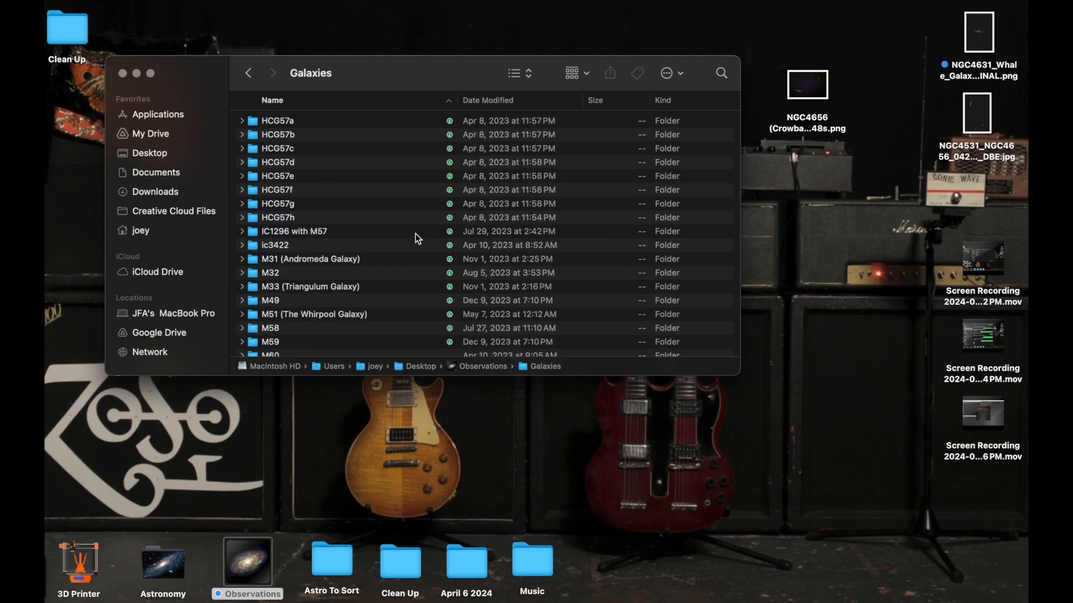
{"action": "double_click", "coordinate": [337, 318]}
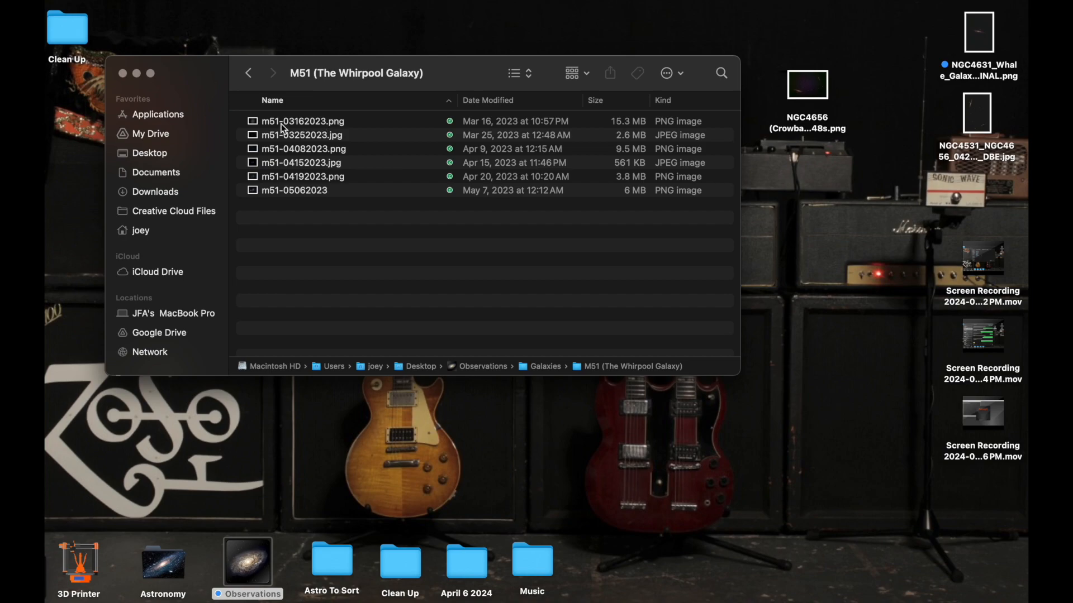
Preview the M51 images, going from m51-04192023.png back through the older captures to m51-03162023.png.
{"action": "left_click", "coordinate": [306, 126]}
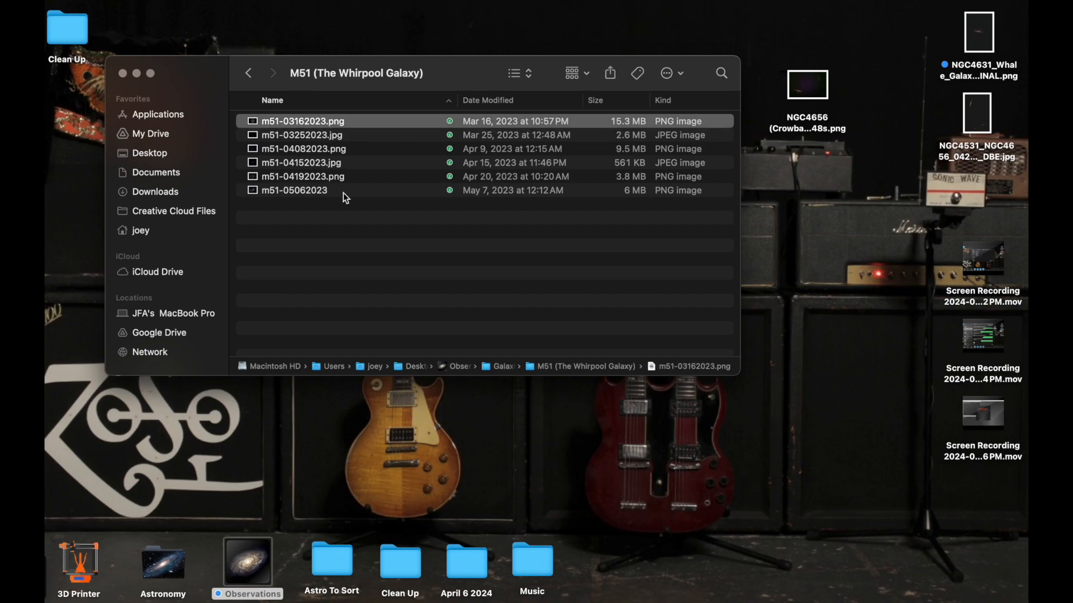
{"action": "left_click", "coordinate": [398, 184]}
{"action": "key", "text": "space"}
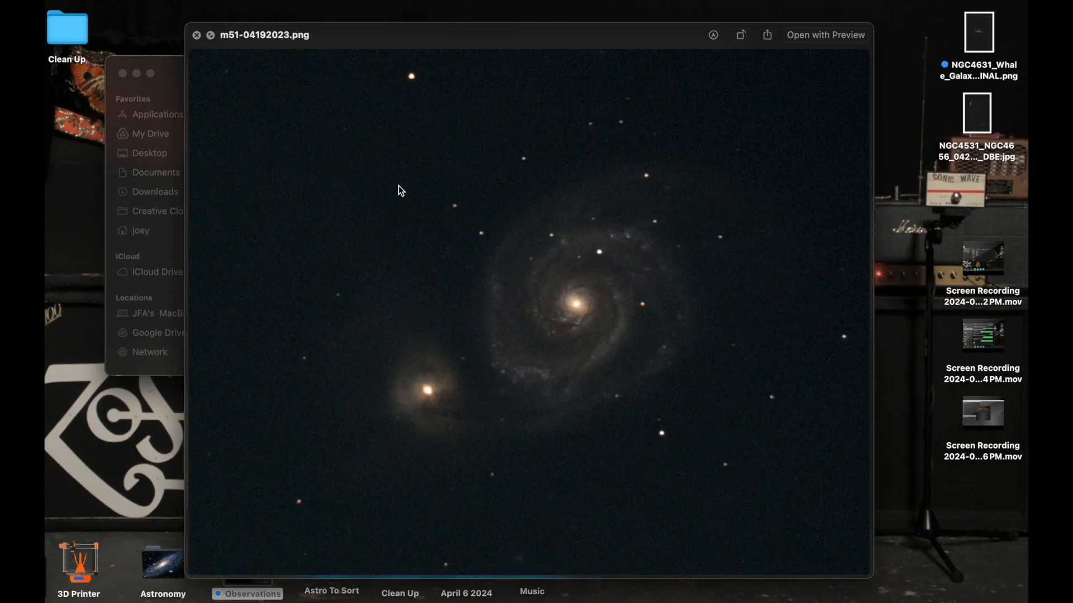
{"action": "key", "text": "Up"}
{"action": "key", "text": "Up"}
{"action": "key", "text": "Up"}
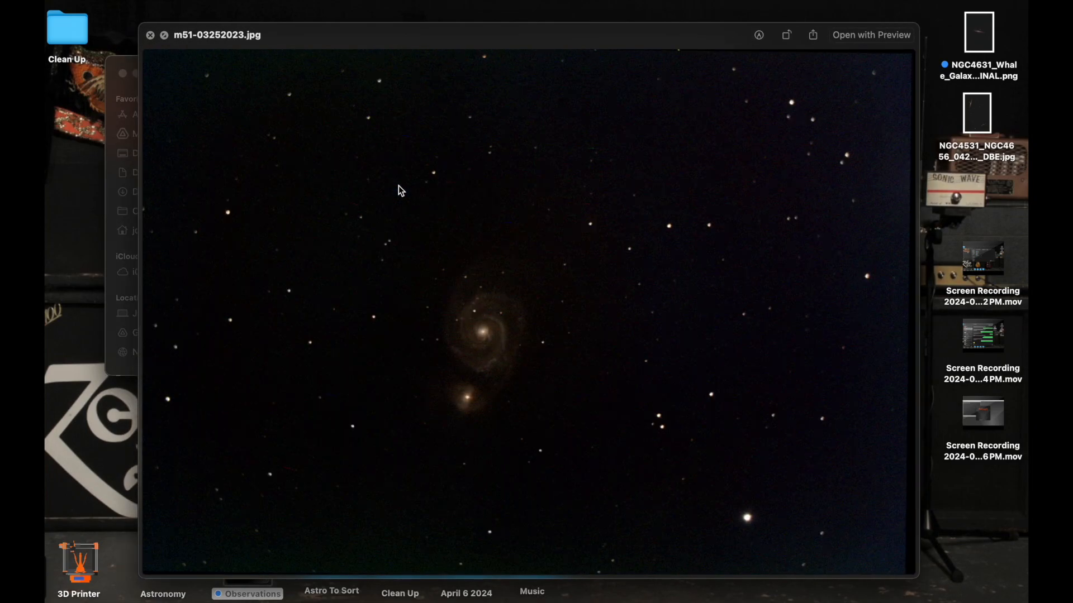
{"action": "key", "text": "Up"}
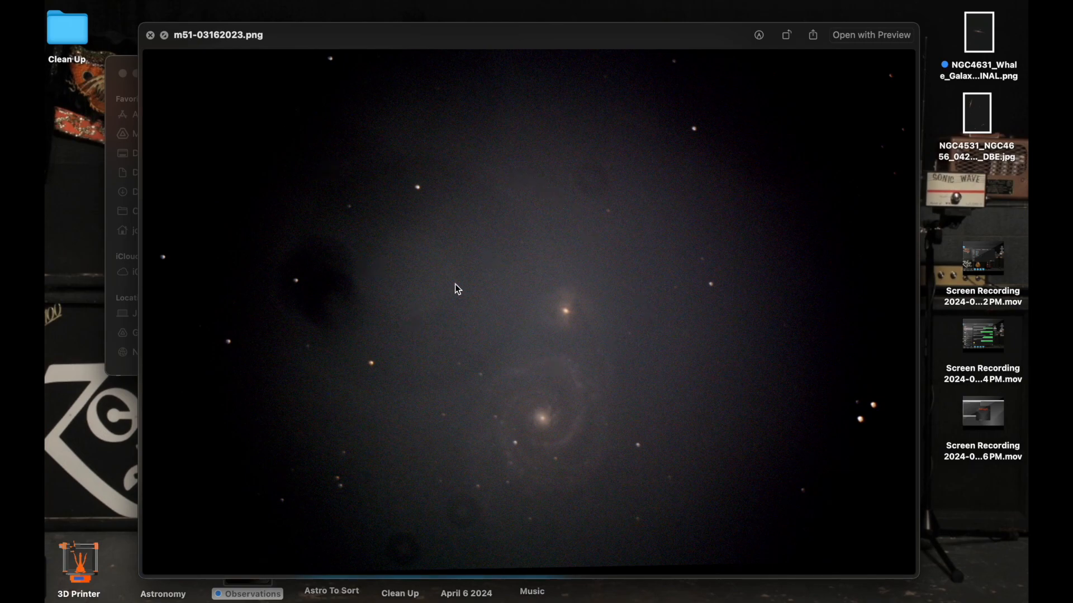
Close the image preview and the Observations folder window, and switch back to PixInsight.
{"action": "left_click", "coordinate": [151, 35]}
{"action": "left_click", "coordinate": [363, 218]}
{"action": "left_click", "coordinate": [248, 74]}
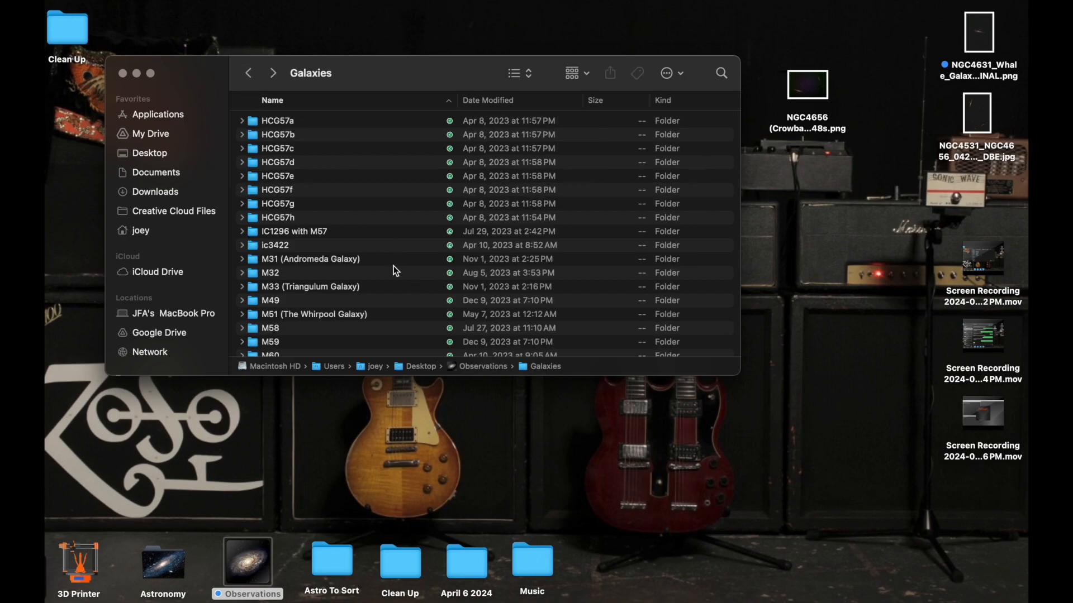
{"action": "left_click", "coordinate": [250, 74]}
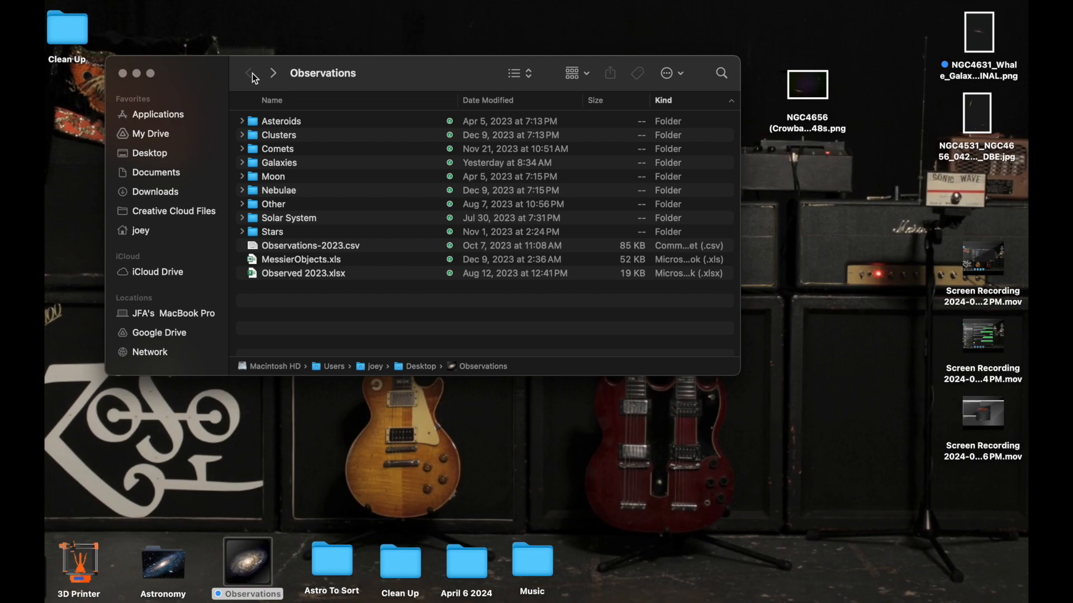
{"action": "left_click", "coordinate": [123, 74]}
{"action": "mouse_move", "coordinate": [1020, 441]}
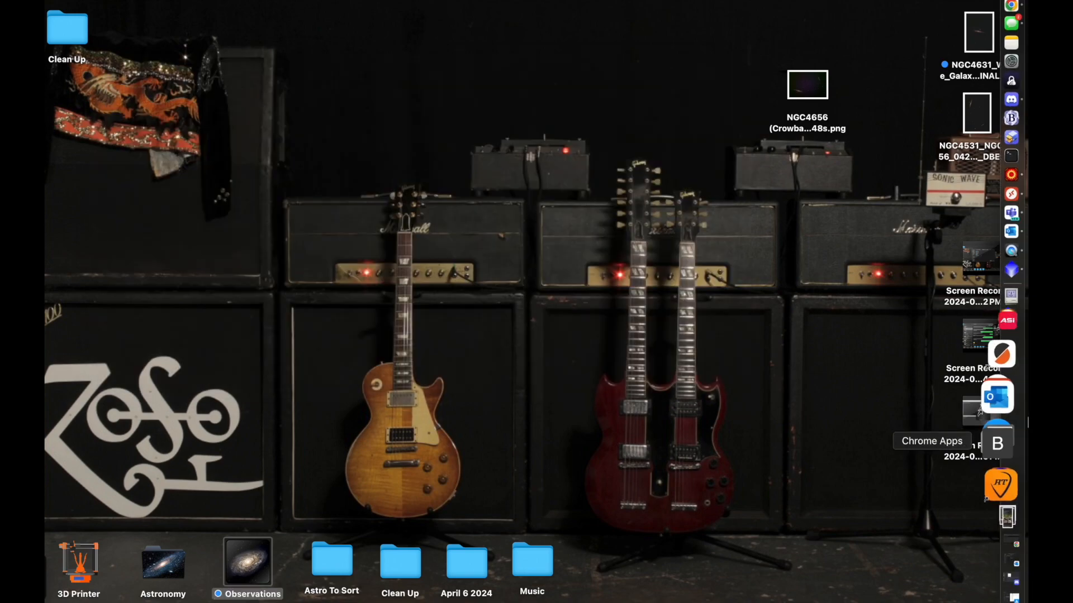
{"action": "left_click", "coordinate": [1012, 557]}
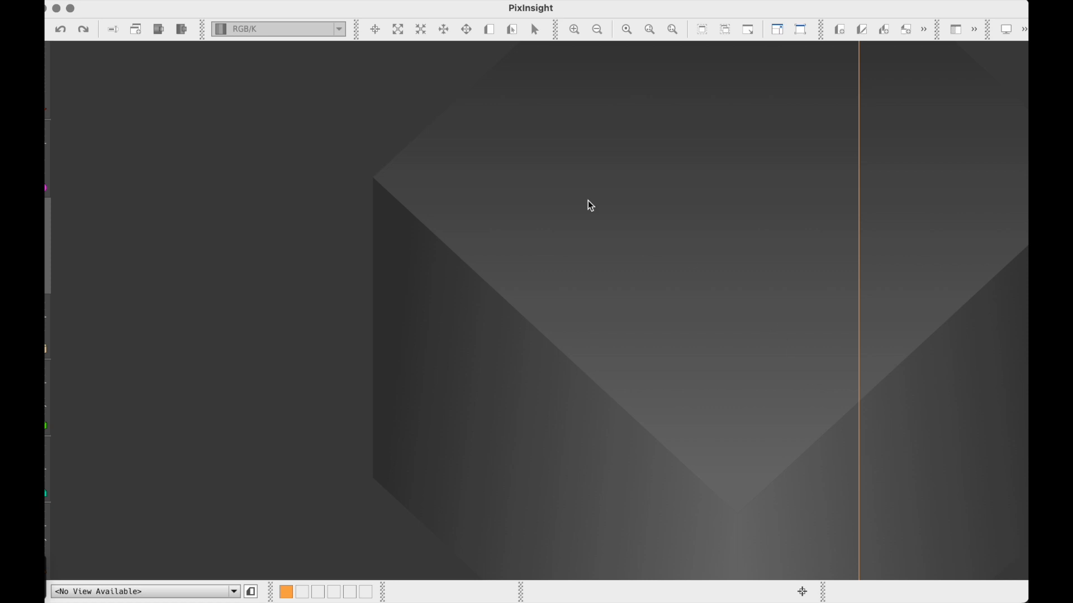
Open the NGC4656 (Crowbar Galaxy)_Stack_128frames_2048s.png image from the Desktop and reposition its window in the workspace.
{"action": "left_click", "coordinate": [132, 0]}
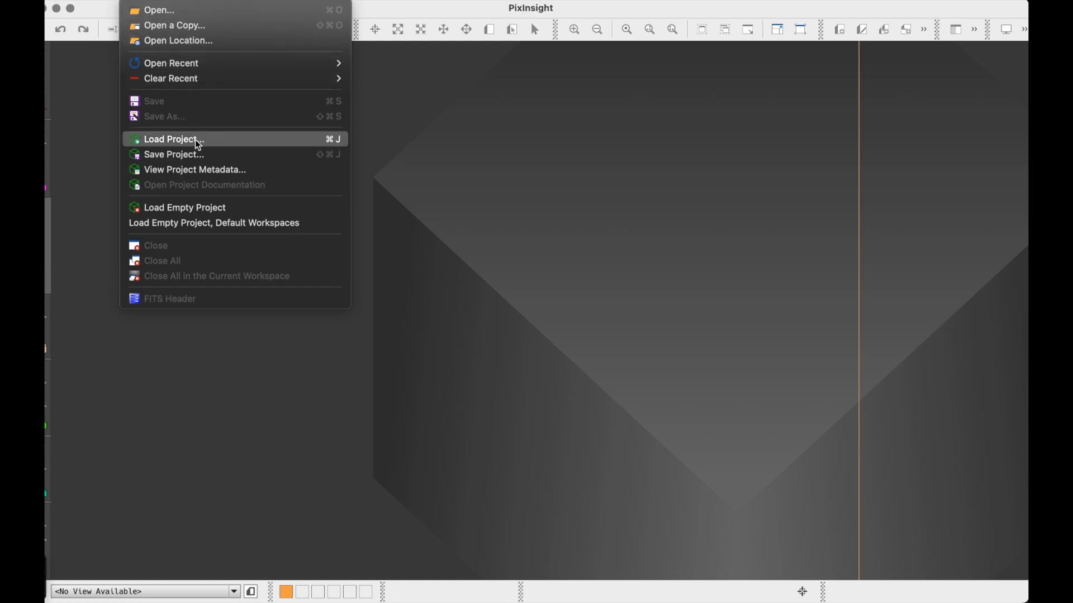
{"action": "left_click", "coordinate": [204, 11]}
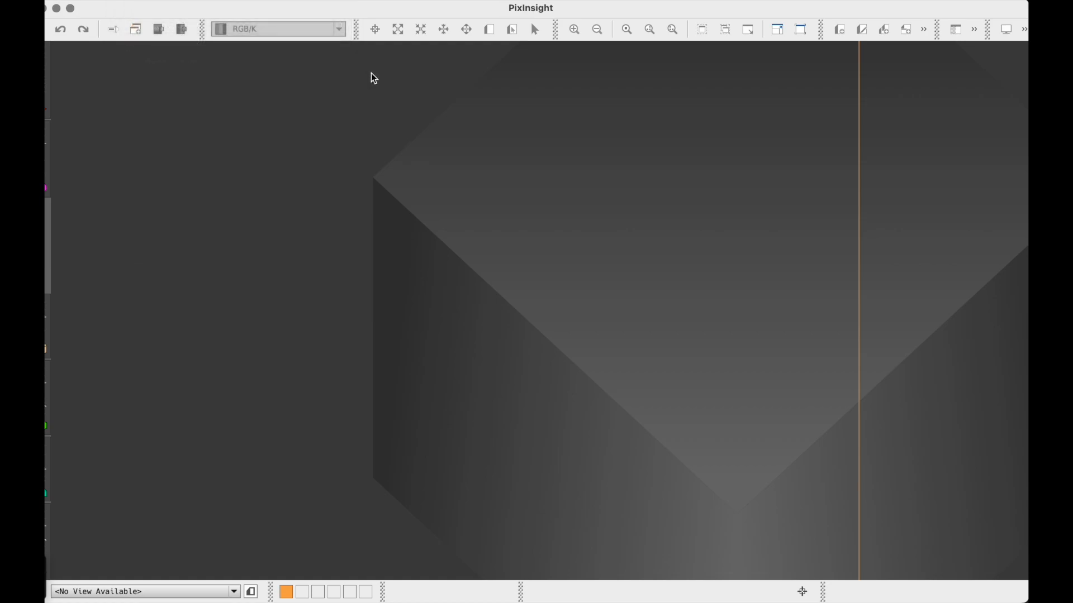
{"action": "left_click", "coordinate": [430, 281]}
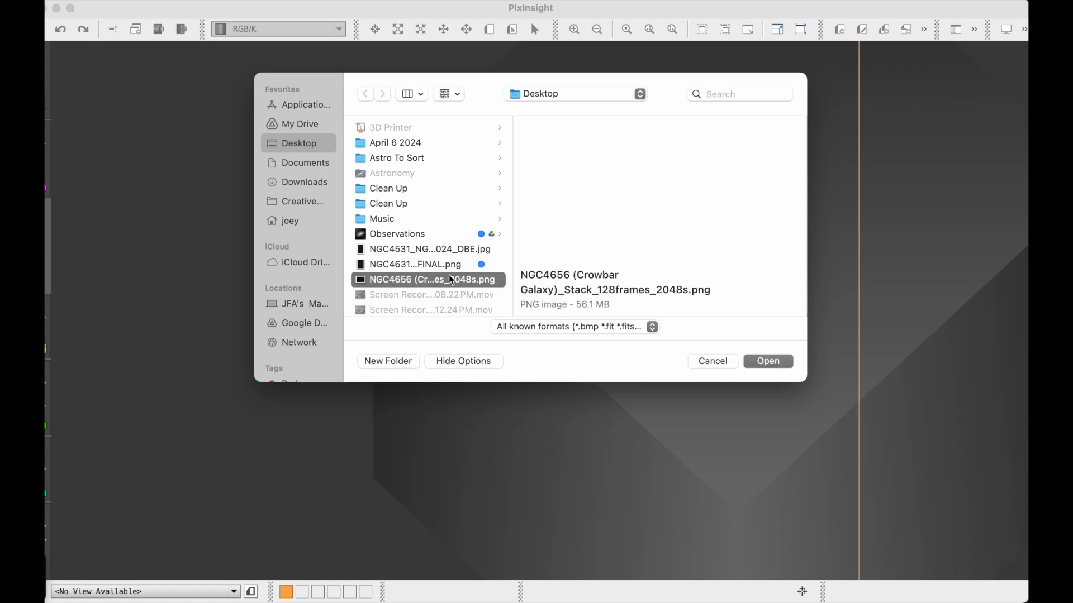
{"action": "left_click", "coordinate": [768, 361]}
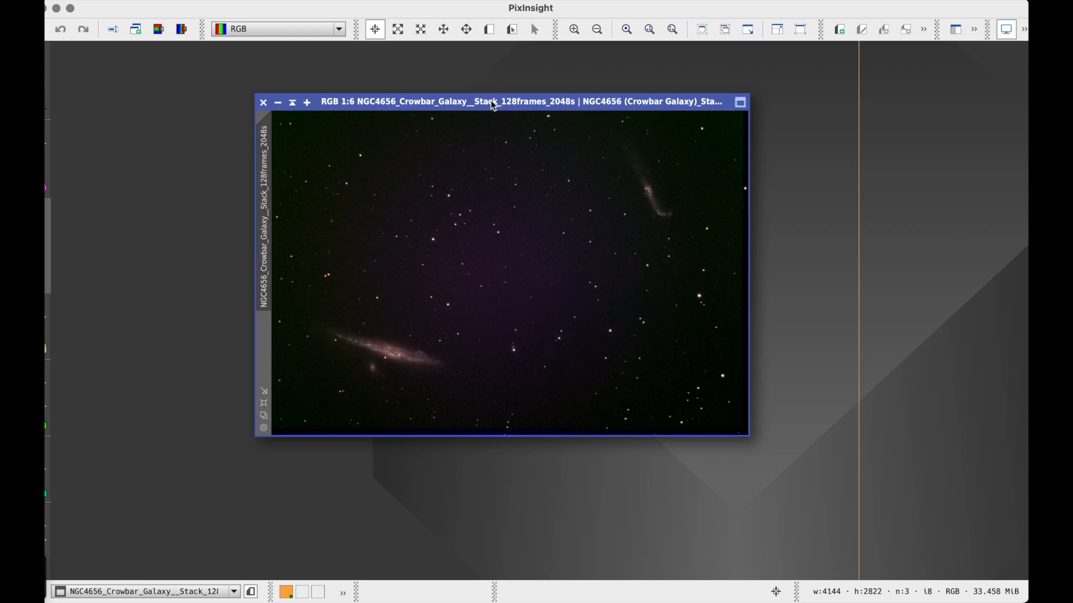
{"action": "left_click_drag", "start_coordinate": [494, 106], "coordinate": [530, 89]}
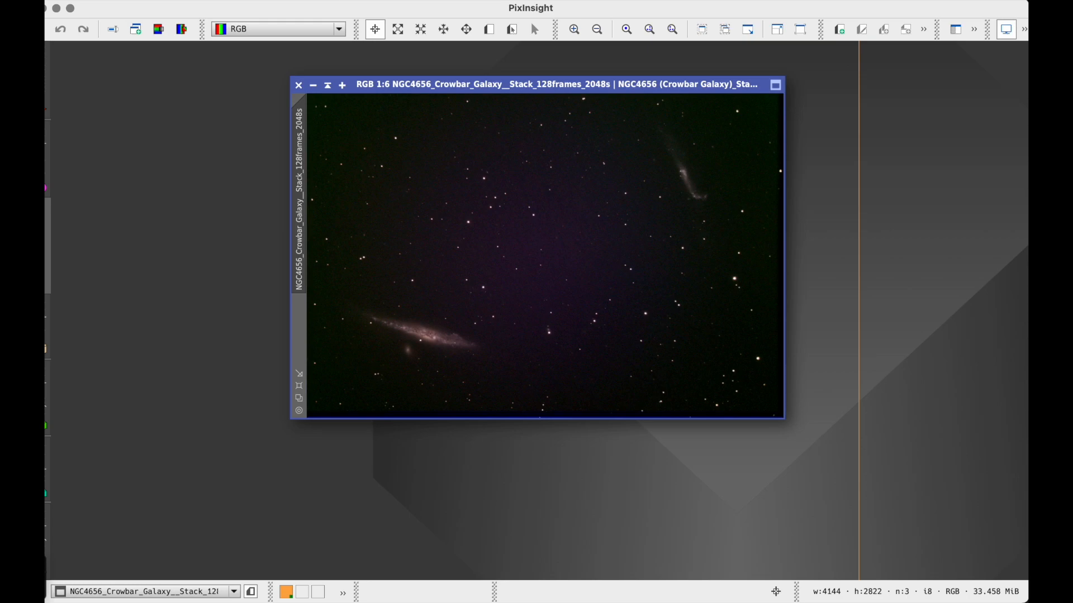
Generate DynamicBackgroundExtraction samples on the galaxy image with tolerance 2 and a default sample radius of 150.
{"action": "left_click", "coordinate": [357, 1]}
{"action": "mouse_move", "coordinate": [370, 42]}
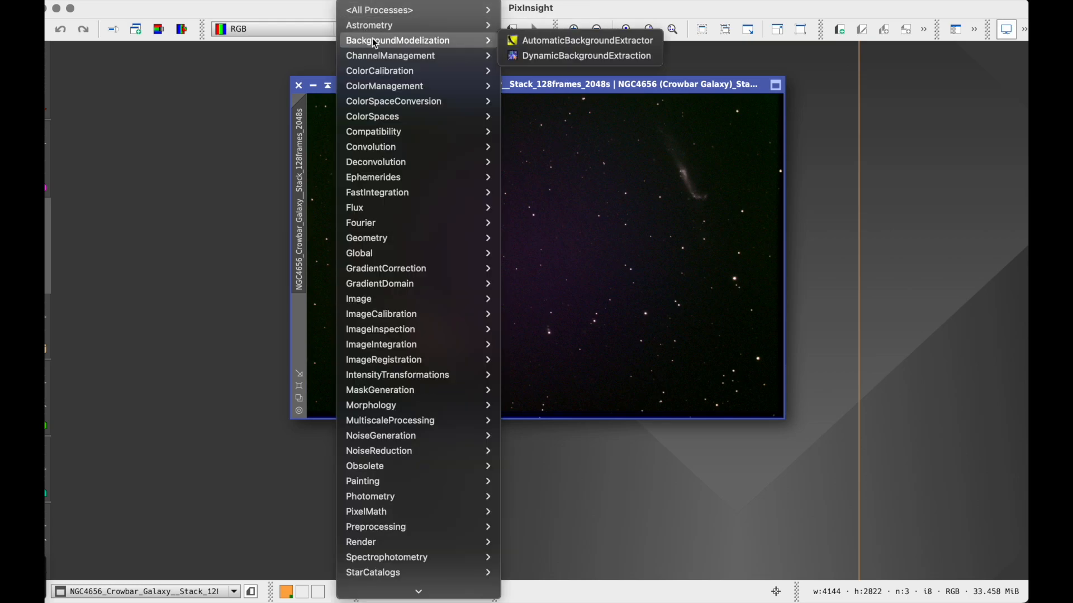
{"action": "left_click", "coordinate": [537, 56]}
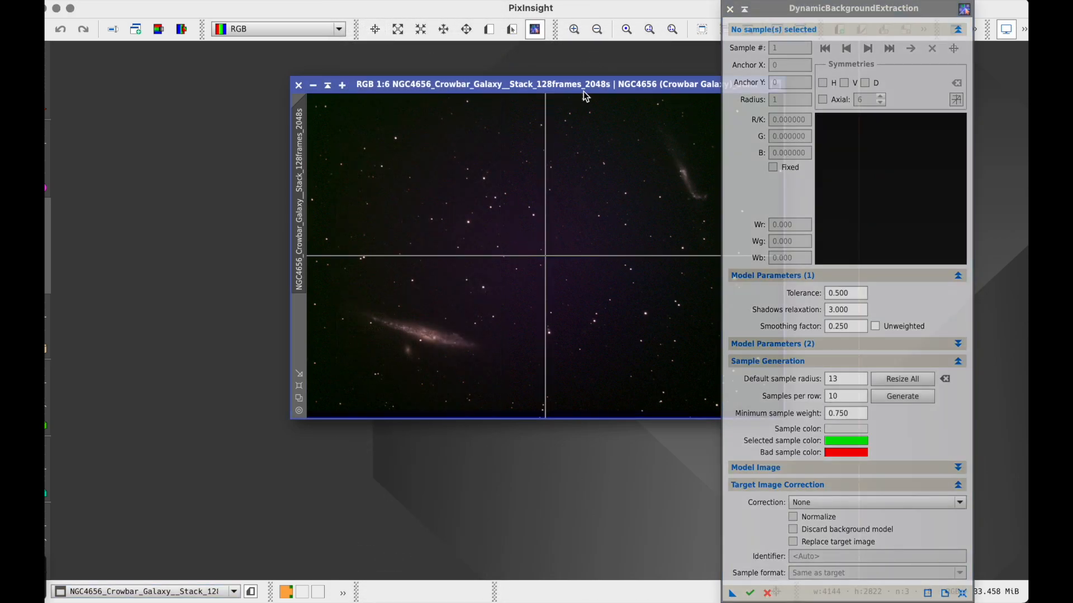
{"action": "left_click_drag", "start_coordinate": [569, 92], "coordinate": [443, 104]}
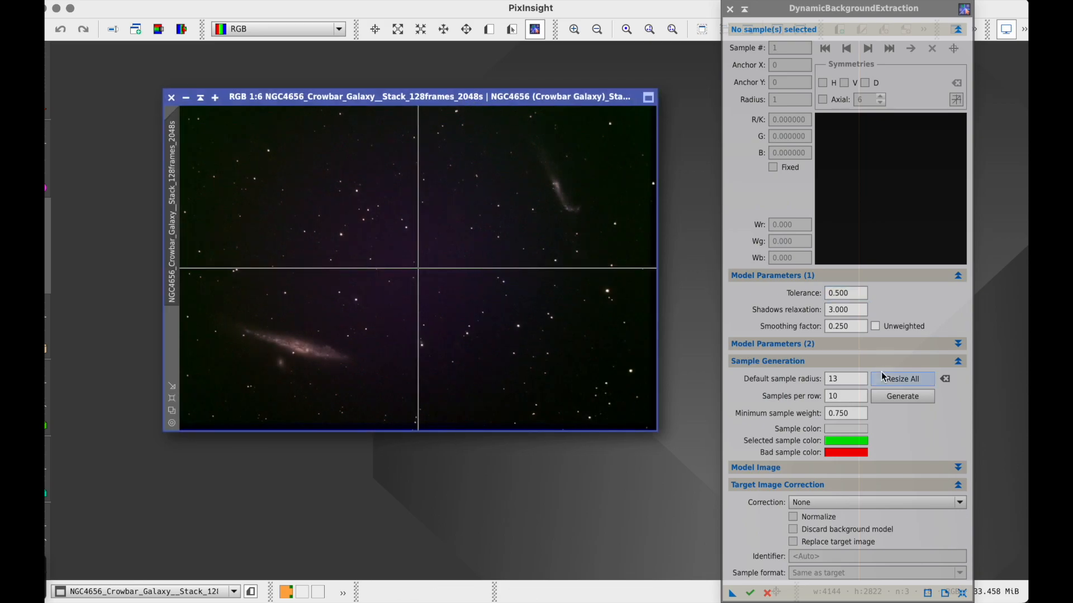
{"action": "left_click_drag", "start_coordinate": [853, 293], "coordinate": [808, 296]}
{"action": "type", "text": "2"}
{"action": "left_click_drag", "start_coordinate": [853, 380], "coordinate": [805, 384]}
{"action": "type", "text": "150"}
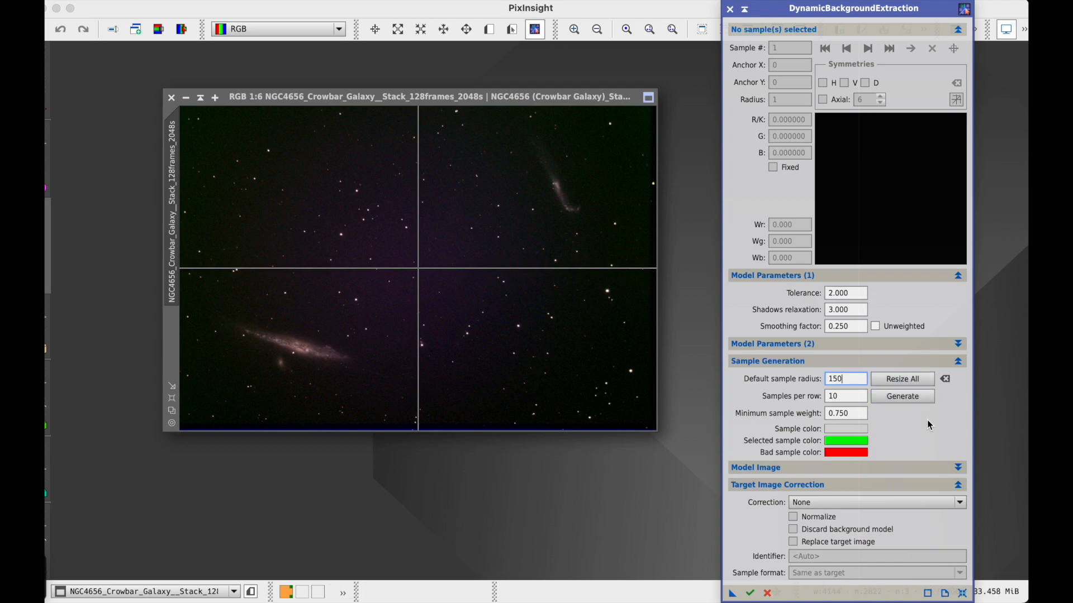
{"action": "left_click", "coordinate": [923, 398]}
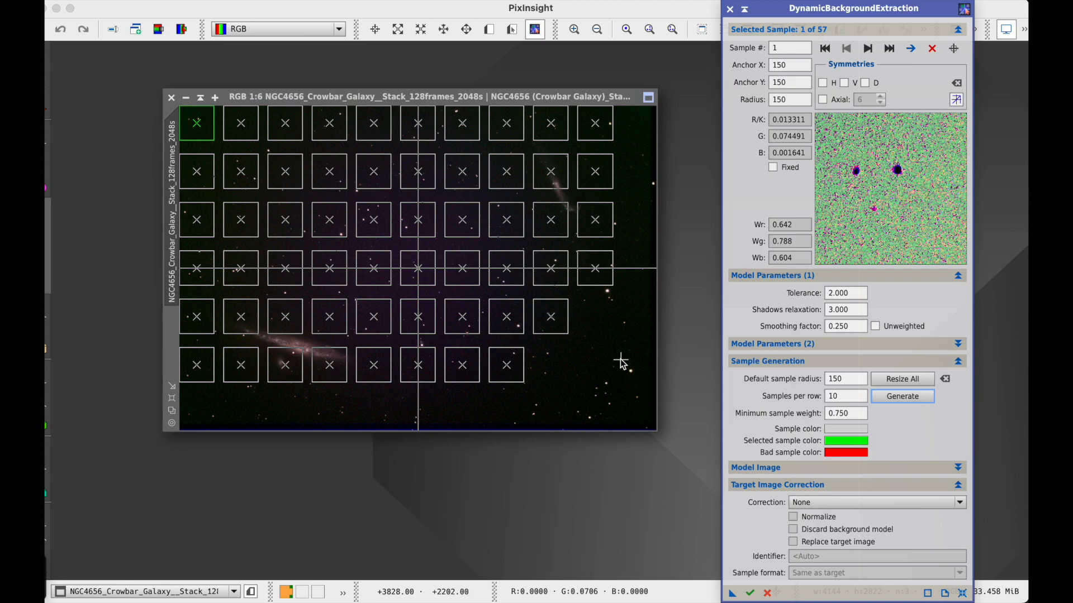
Run the background extraction with Subtraction as the target image correction, and close the DynamicBackgroundExtraction tool.
{"action": "left_click", "coordinate": [888, 505]}
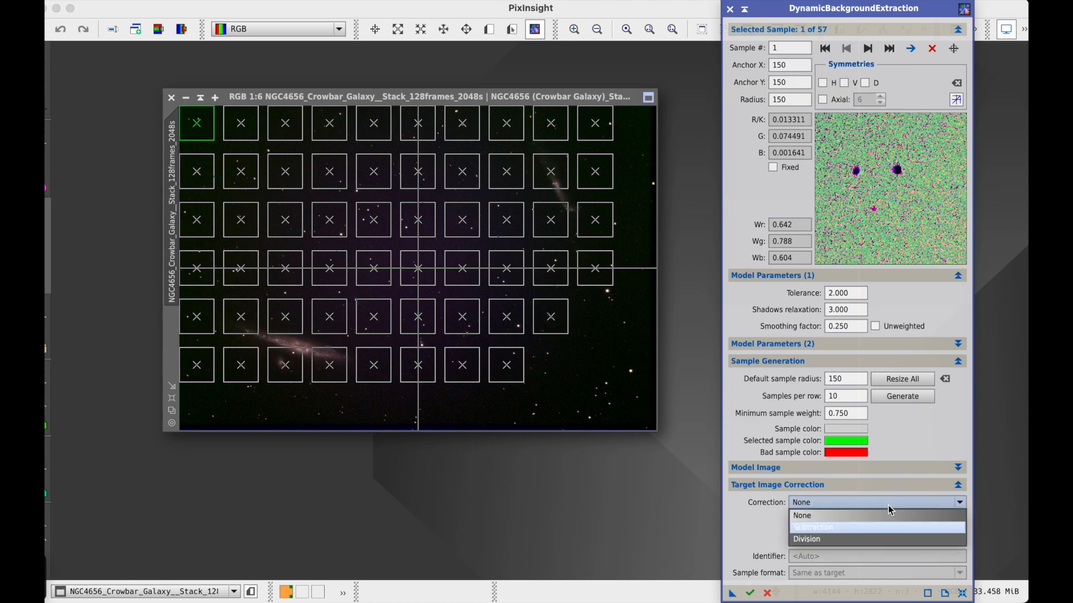
{"action": "left_click", "coordinate": [854, 528]}
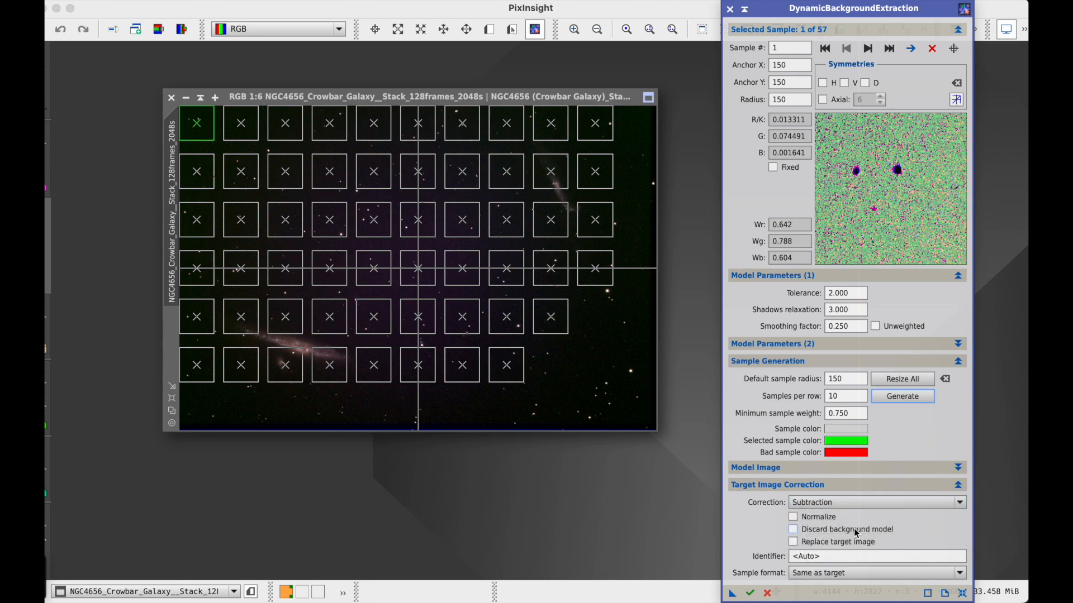
{"action": "left_click", "coordinate": [750, 593]}
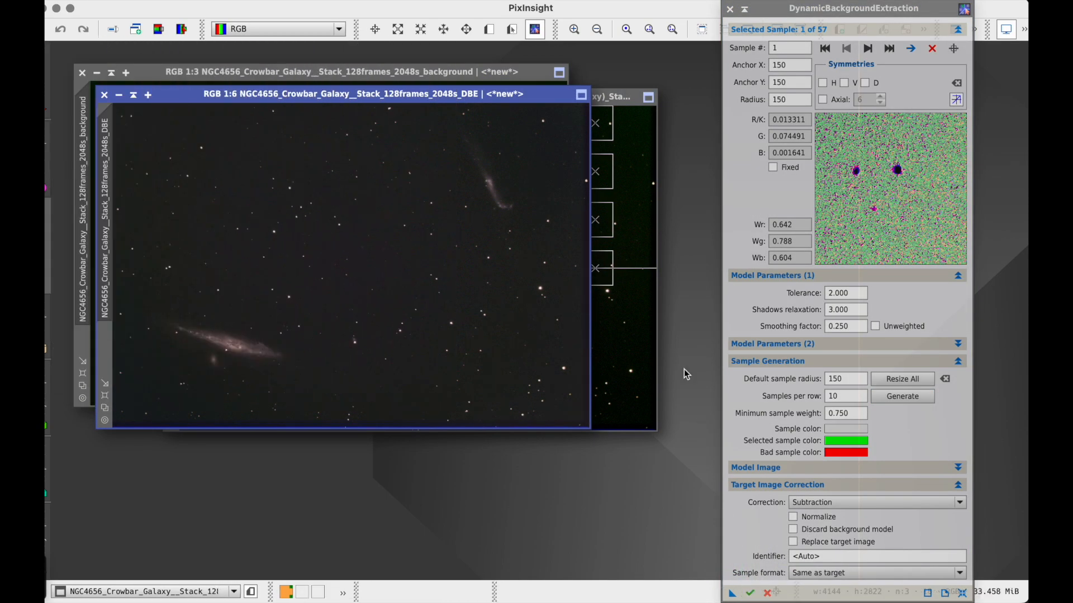
{"action": "left_click", "coordinate": [729, 9]}
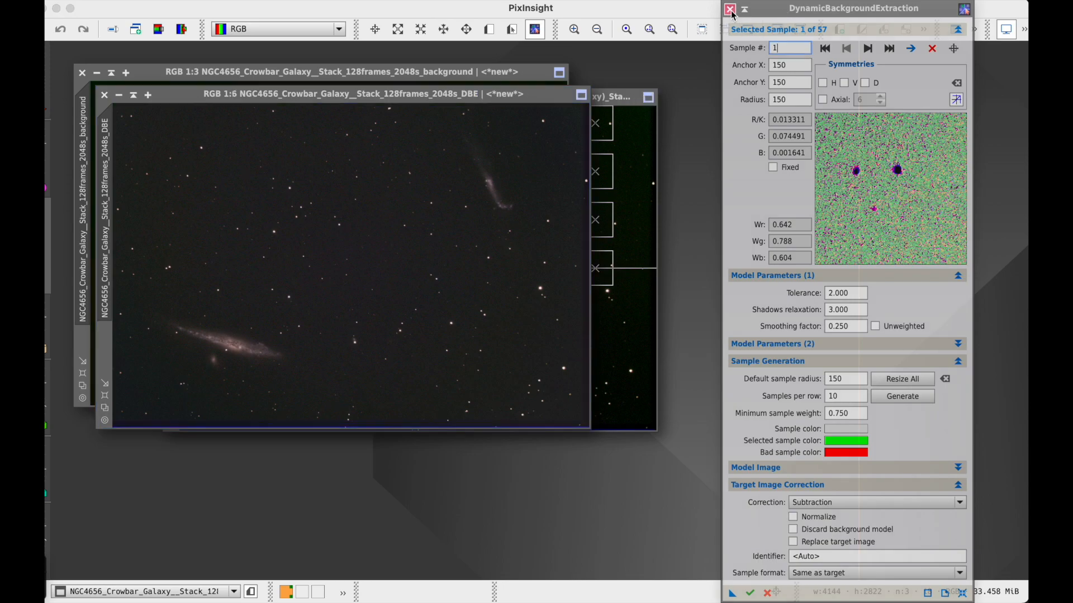
{"action": "left_click", "coordinate": [573, 336]}
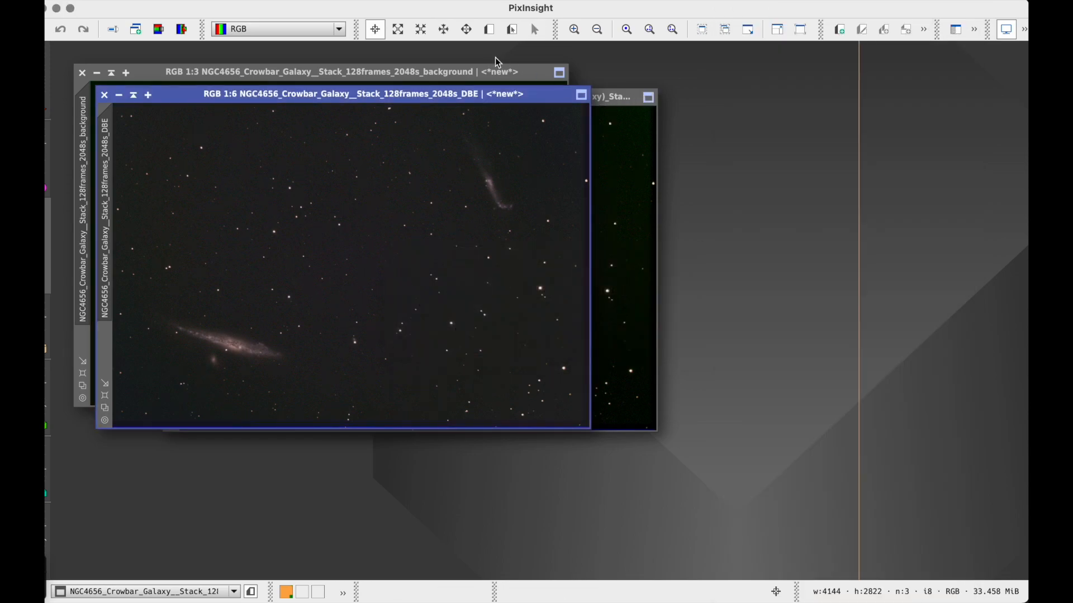
Close the extracted background model and place the DBE result side by side with the original image for comparison.
{"action": "left_click", "coordinate": [82, 73]}
{"action": "left_click_drag", "start_coordinate": [612, 99], "coordinate": [854, 99]}
{"action": "left_click_drag", "start_coordinate": [478, 95], "coordinate": [460, 97]}
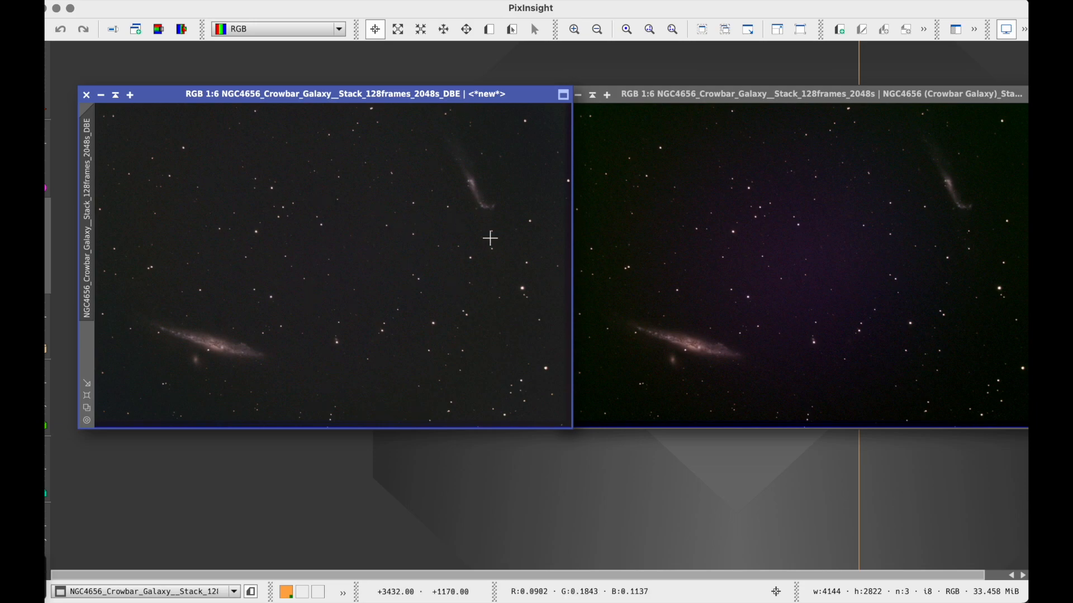
Close the original uncorrected image and move the DBE image to the middle of the workspace.
{"action": "left_click_drag", "start_coordinate": [730, 101], "coordinate": [554, 122]}
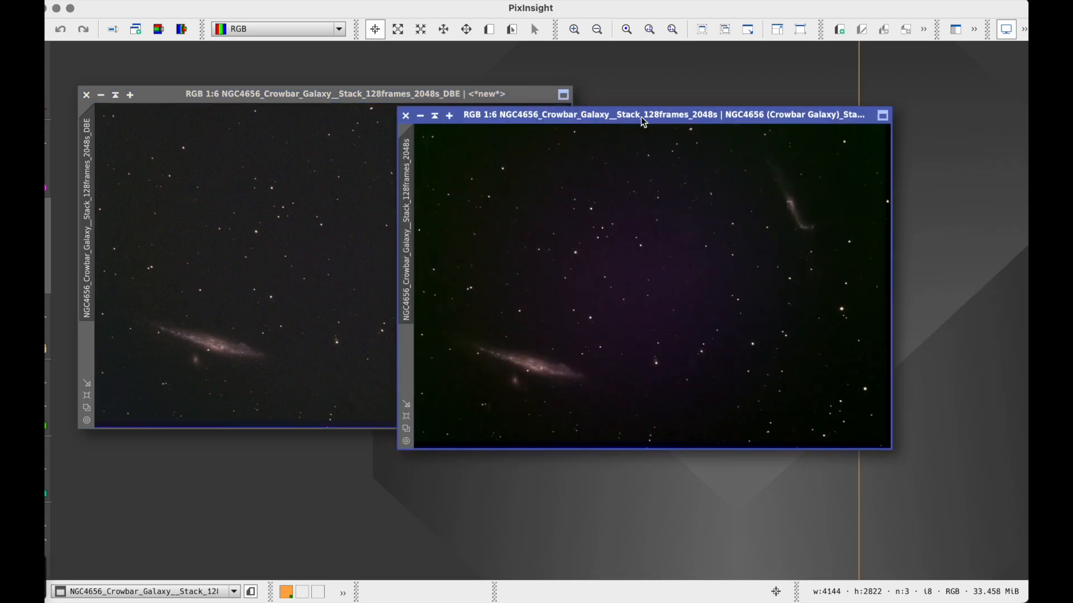
{"action": "left_click", "coordinate": [405, 116]}
{"action": "left_click_drag", "start_coordinate": [439, 101], "coordinate": [637, 131]}
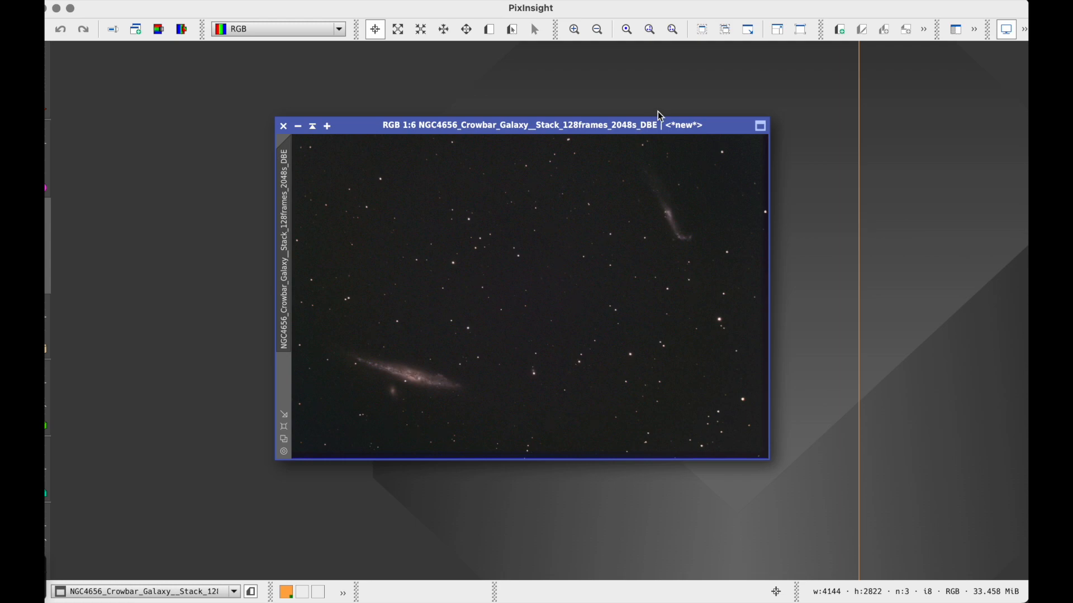
{"action": "left_click_drag", "start_coordinate": [632, 126], "coordinate": [647, 109]}
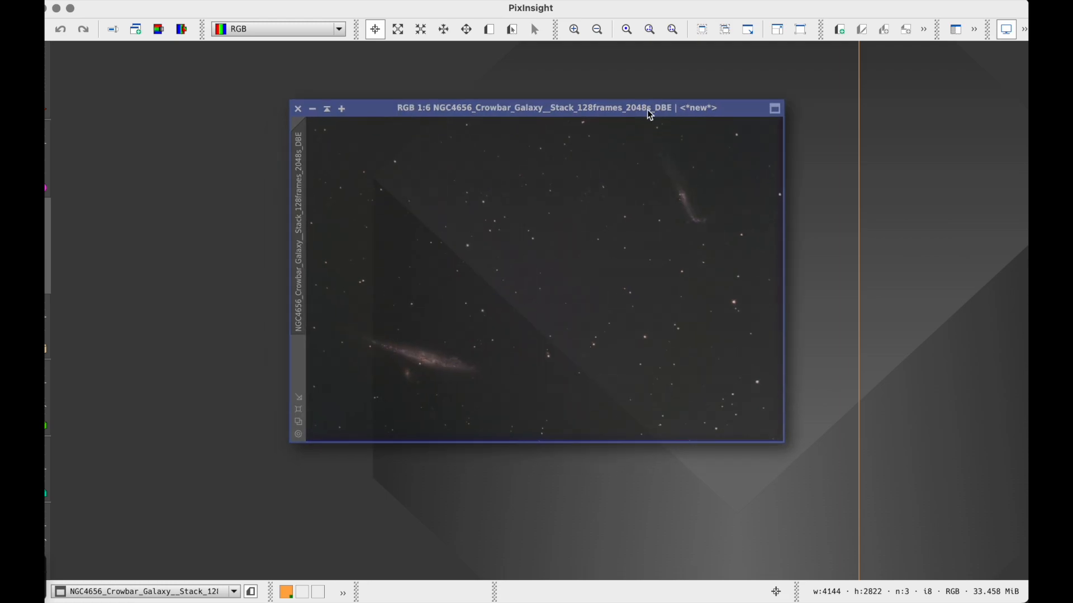
Extract the luminance from the DBE image and move the grayscale luminance image clear of the color one.
{"action": "left_click", "coordinate": [153, 31]}
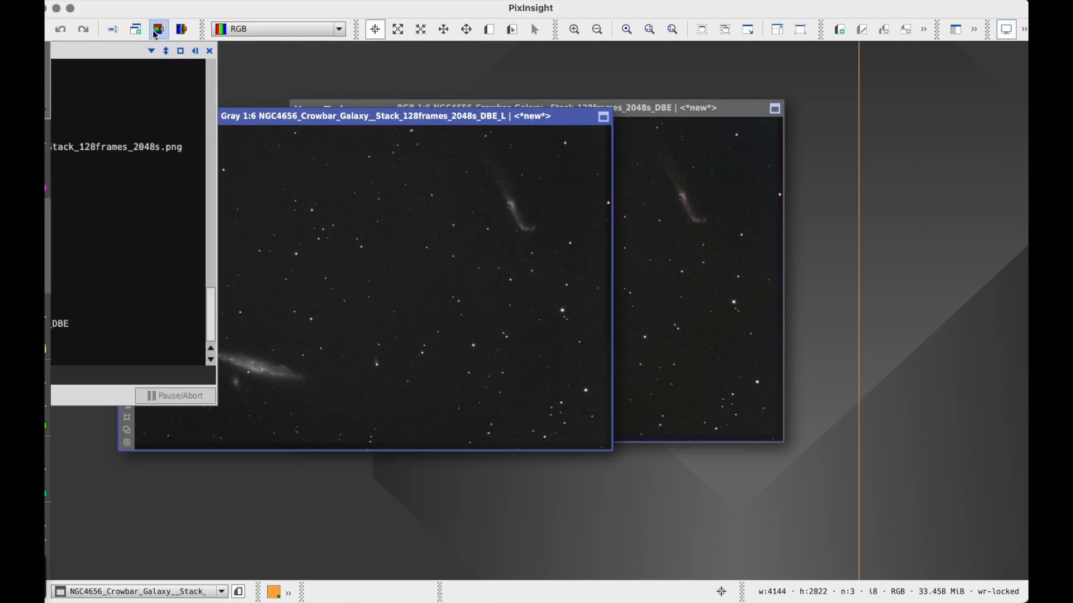
{"action": "left_click_drag", "start_coordinate": [328, 124], "coordinate": [300, 189]}
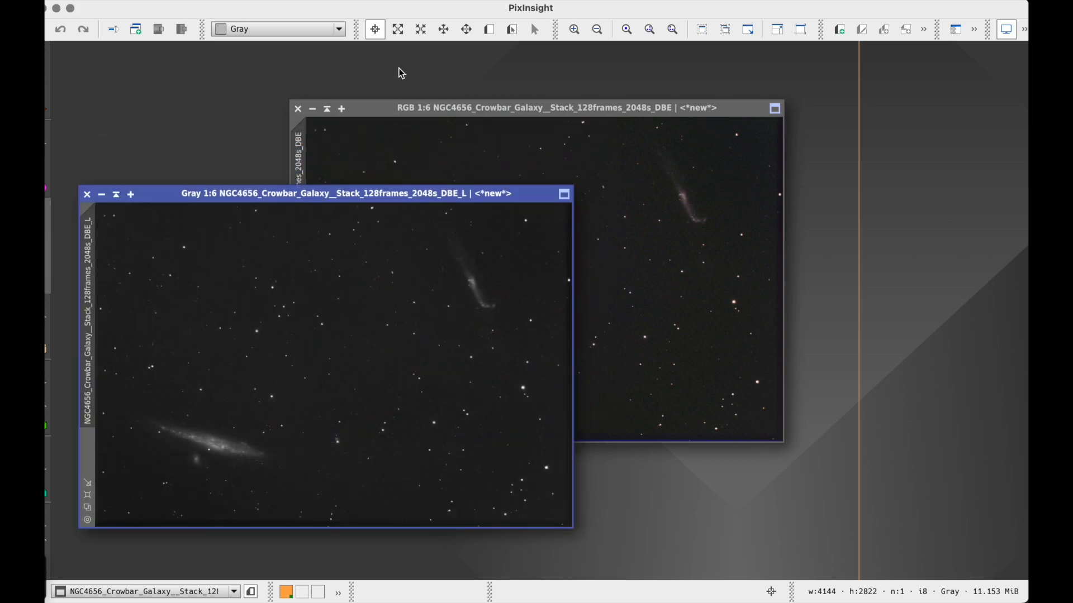
Set up LRGBCombination with only the L channel enabled, using the extracted DBE_L luminance image as its source.
{"action": "left_click", "coordinate": [343, 1]}
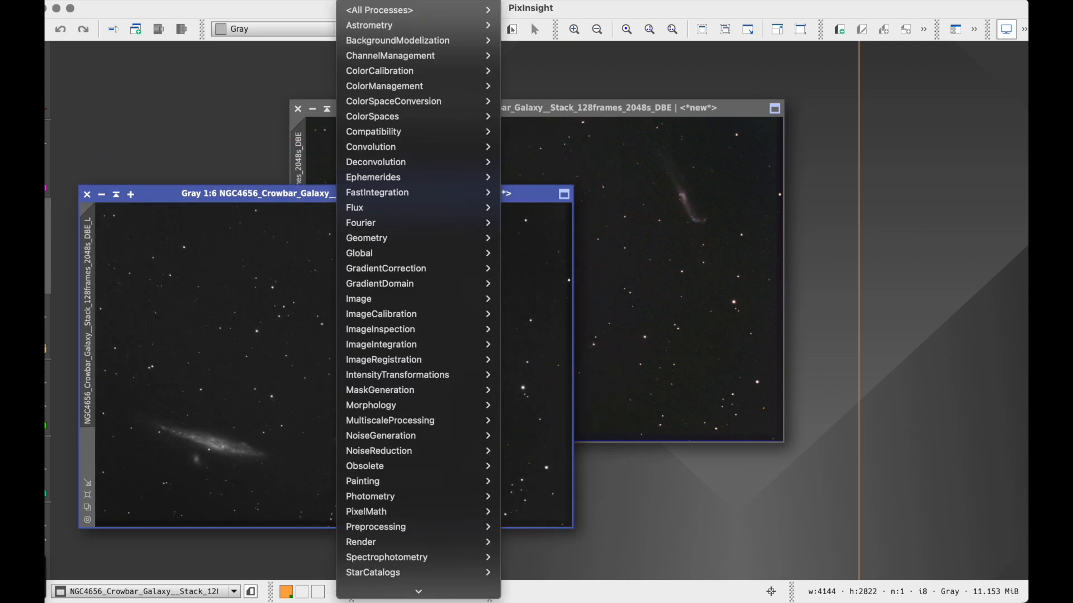
{"action": "mouse_move", "coordinate": [389, 105]}
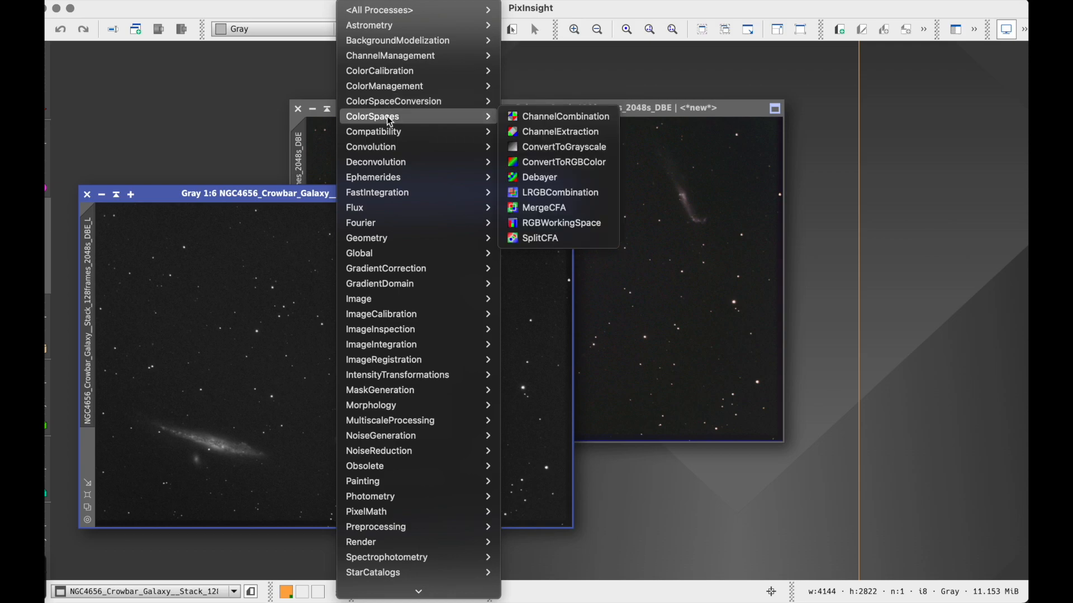
{"action": "left_click", "coordinate": [554, 192]}
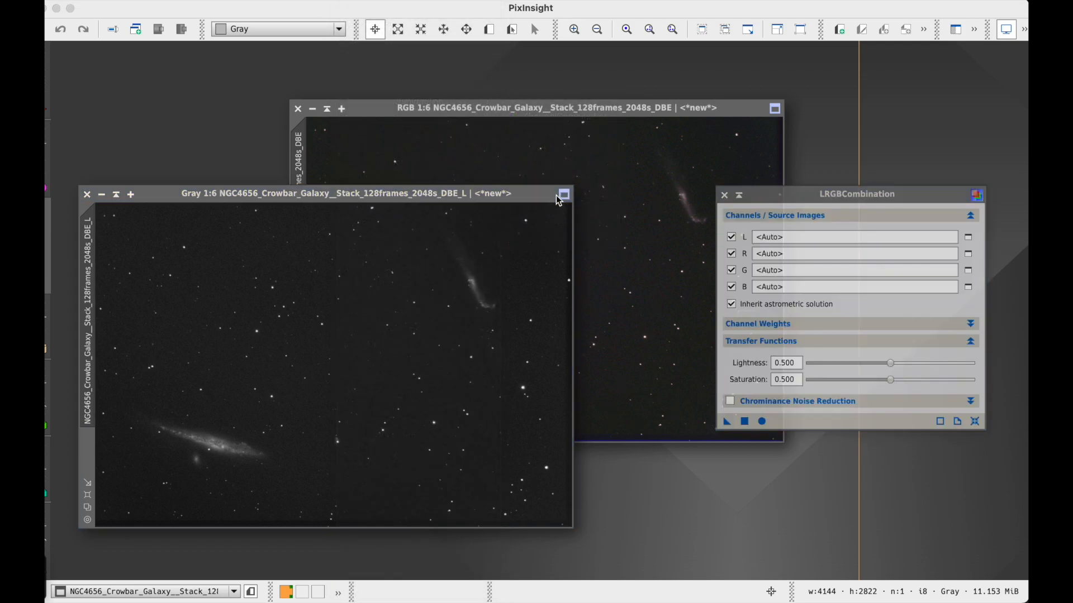
{"action": "left_click", "coordinate": [731, 254]}
{"action": "left_click", "coordinate": [731, 271]}
{"action": "left_click", "coordinate": [731, 287]}
{"action": "left_click", "coordinate": [968, 237]}
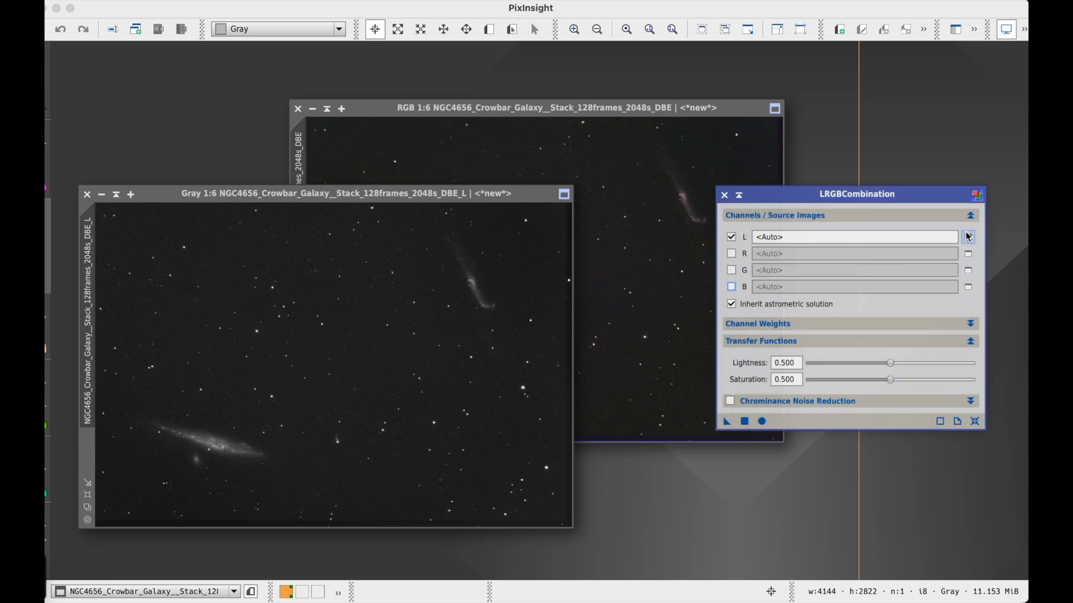
{"action": "left_click", "coordinate": [541, 312]}
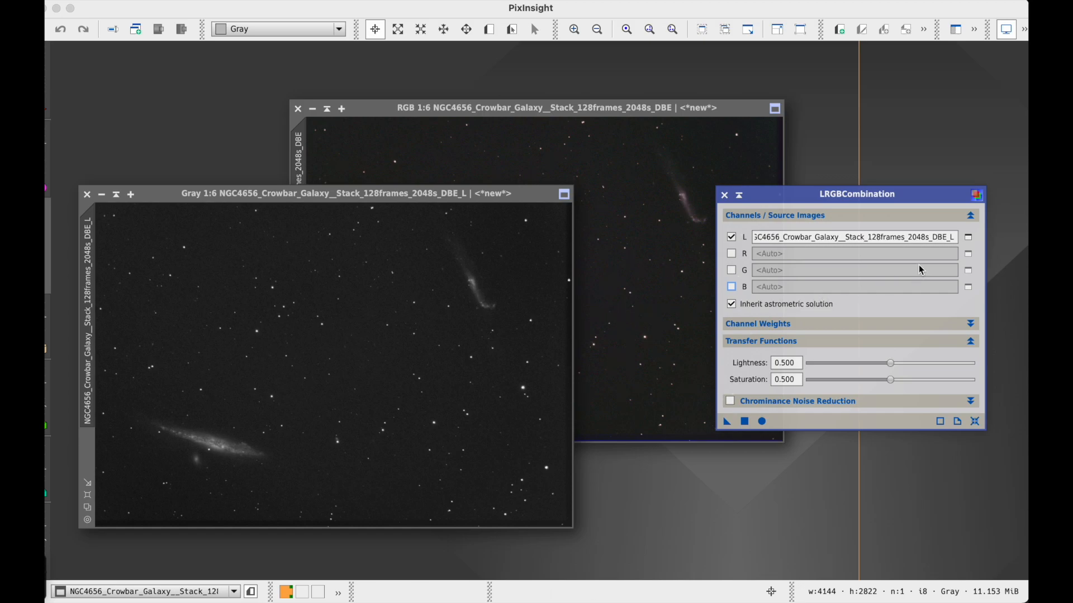
Try the luminance combination on the color DBE image with Saturation at 0.190, and undo it.
{"action": "left_click_drag", "start_coordinate": [890, 380], "coordinate": [844, 383]}
{"action": "left_click_drag", "start_coordinate": [726, 423], "coordinate": [658, 384]}
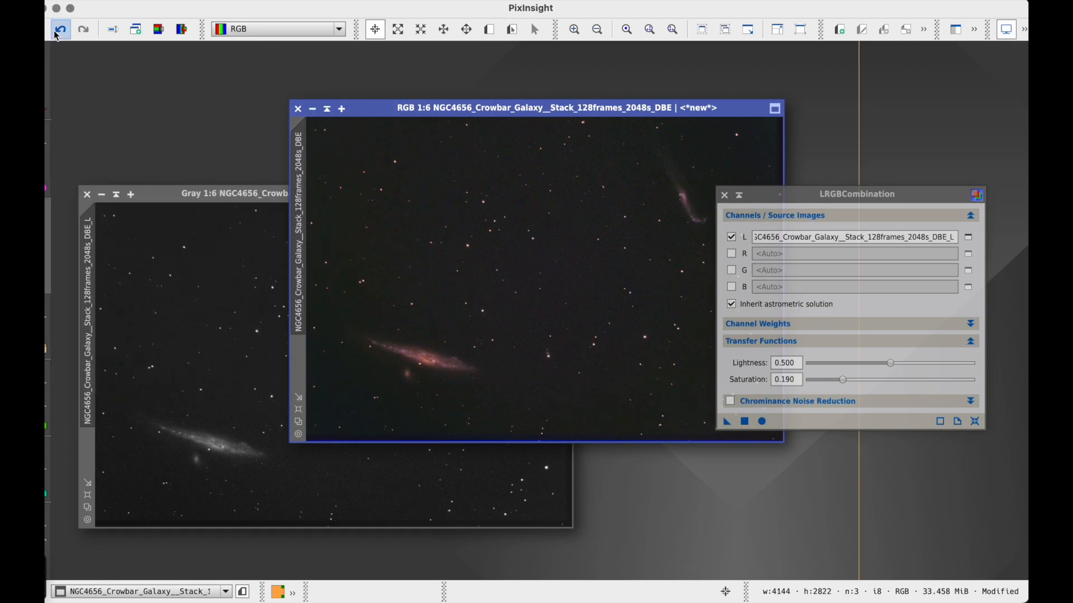
{"action": "left_click", "coordinate": [61, 30]}
Apply the luminance combination to the color DBE image with a slightly higher Saturation value, and close the luminance image and LRGBCombination.
{"action": "mouse_move", "coordinate": [843, 380]}
{"action": "left_mouse_down"}
{"action": "mouse_move", "coordinate": [873, 385]}
{"action": "mouse_move", "coordinate": [860, 385]}
{"action": "left_mouse_up"}
{"action": "left_click_drag", "start_coordinate": [727, 421], "coordinate": [631, 391]}
{"action": "left_click", "coordinate": [86, 195]}
{"action": "left_click", "coordinate": [724, 196]}
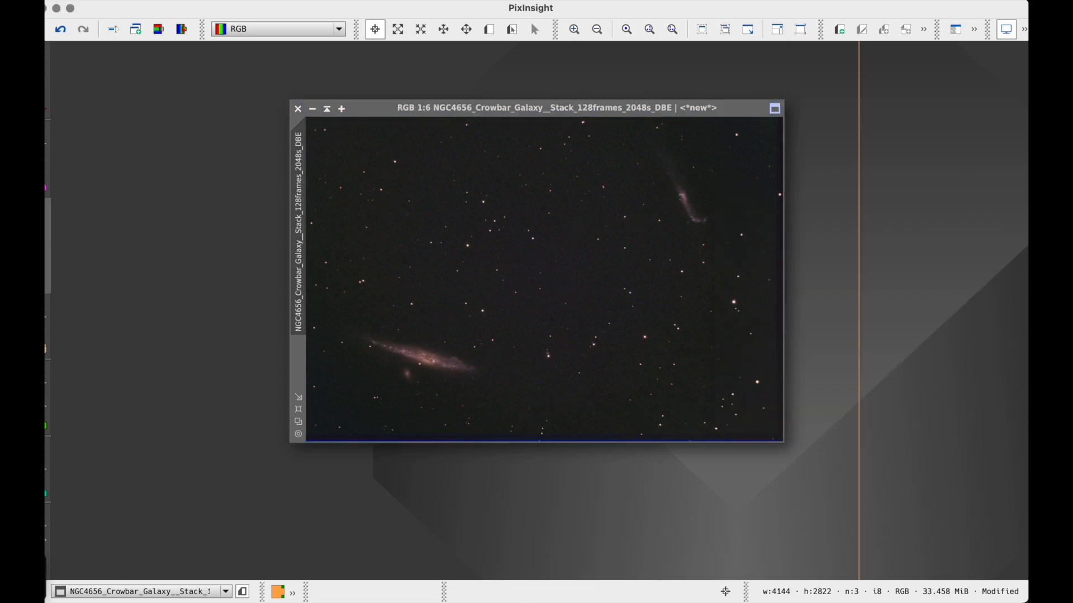
Move the DBE image slightly upward and open SCNR with Red as the color to remove.
{"action": "left_click_drag", "start_coordinate": [674, 111], "coordinate": [675, 99]}
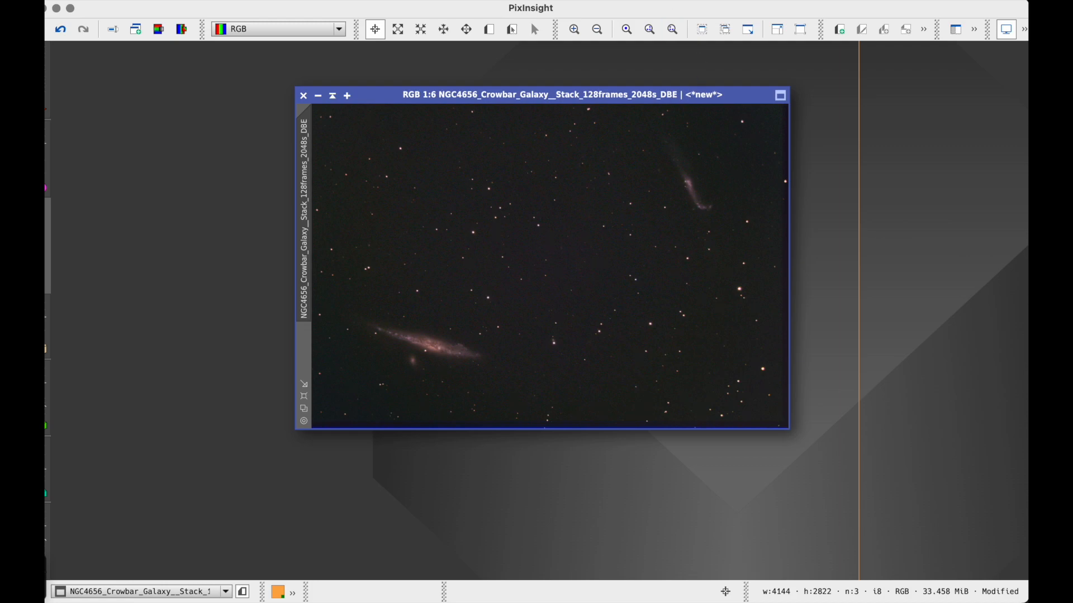
{"action": "left_click", "coordinate": [360, 1]}
{"action": "mouse_move", "coordinate": [382, 16]}
{"action": "scroll", "coordinate": [558, 132], "scroll_direction": "down", "scroll_amount": 1}
{"action": "mouse_move", "coordinate": [575, 602]}
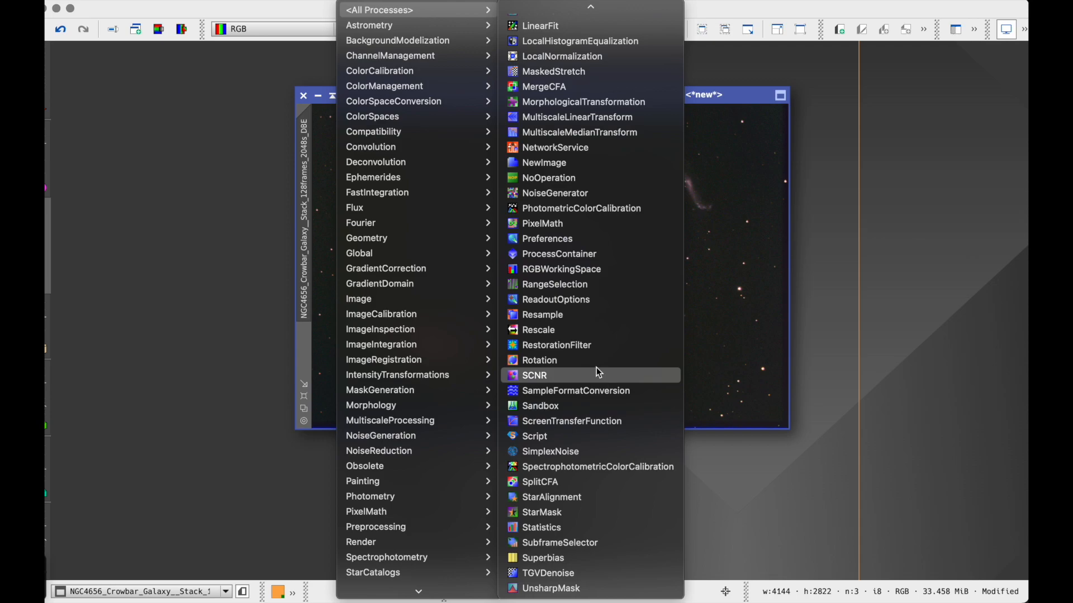
{"action": "left_click", "coordinate": [596, 369]}
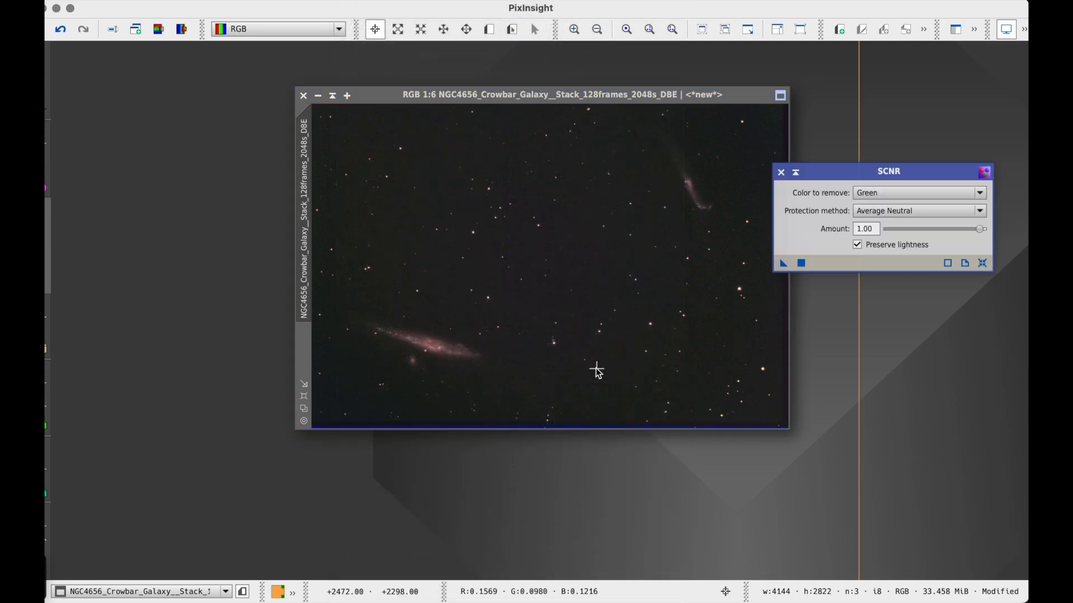
{"action": "left_click", "coordinate": [962, 198]}
{"action": "left_click", "coordinate": [924, 206]}
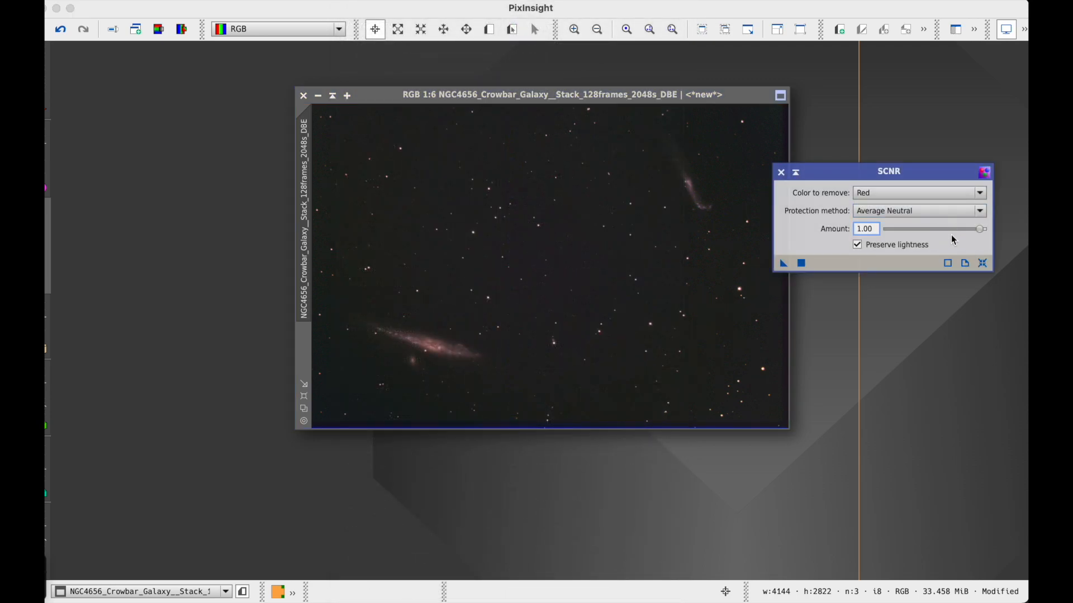
Try SCNR red removal on the DBE image at an amount of 0.20 and at a stronger amount, undoing each attempt.
{"action": "left_click_drag", "start_coordinate": [981, 234], "coordinate": [909, 234]}
{"action": "left_click_drag", "start_coordinate": [783, 263], "coordinate": [673, 284]}
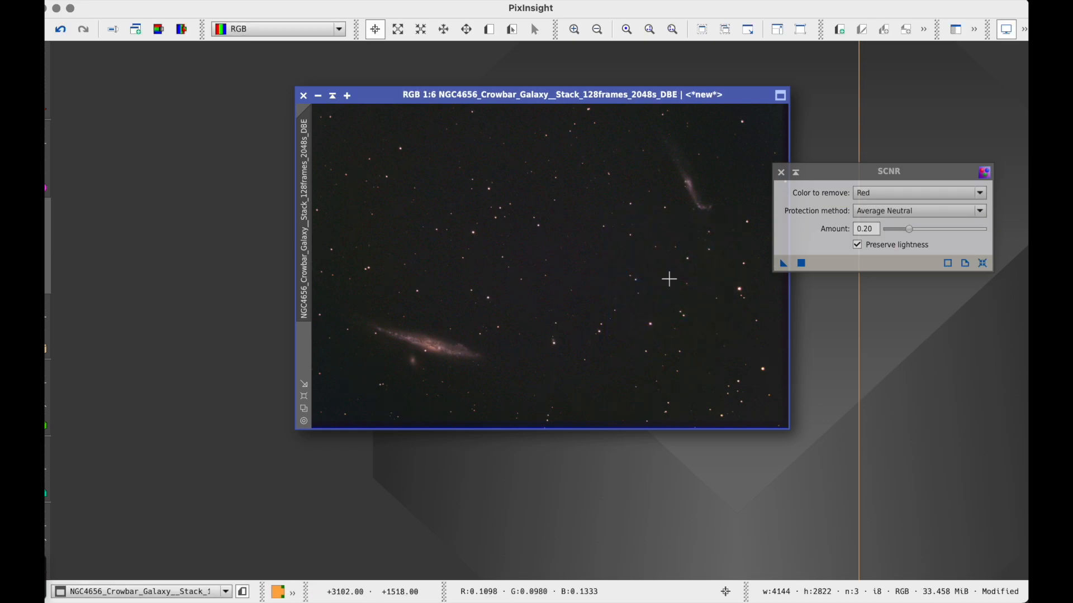
{"action": "left_click", "coordinate": [60, 29]}
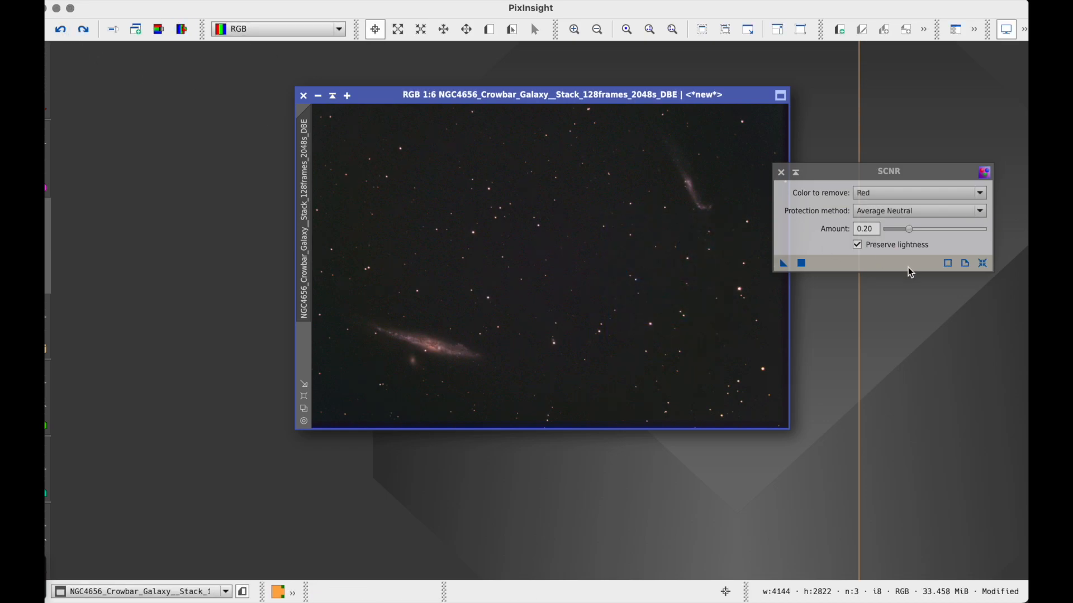
{"action": "mouse_move", "coordinate": [913, 232]}
{"action": "left_mouse_down"}
{"action": "mouse_move", "coordinate": [936, 234]}
{"action": "mouse_move", "coordinate": [926, 234]}
{"action": "left_mouse_up"}
{"action": "left_click", "coordinate": [784, 264]}
Apply SCNR red removal to the DBE image at an amount of 0.35, and close SCNR after checking the galaxy.
{"action": "left_click_drag", "start_coordinate": [926, 230], "coordinate": [922, 230]}
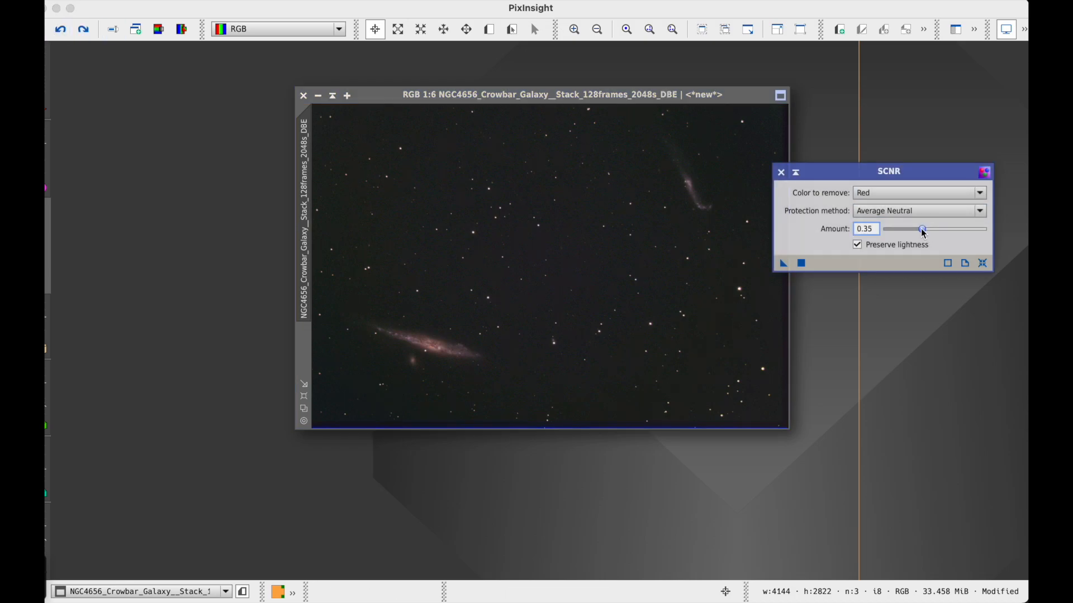
{"action": "left_click_drag", "start_coordinate": [781, 269], "coordinate": [703, 278]}
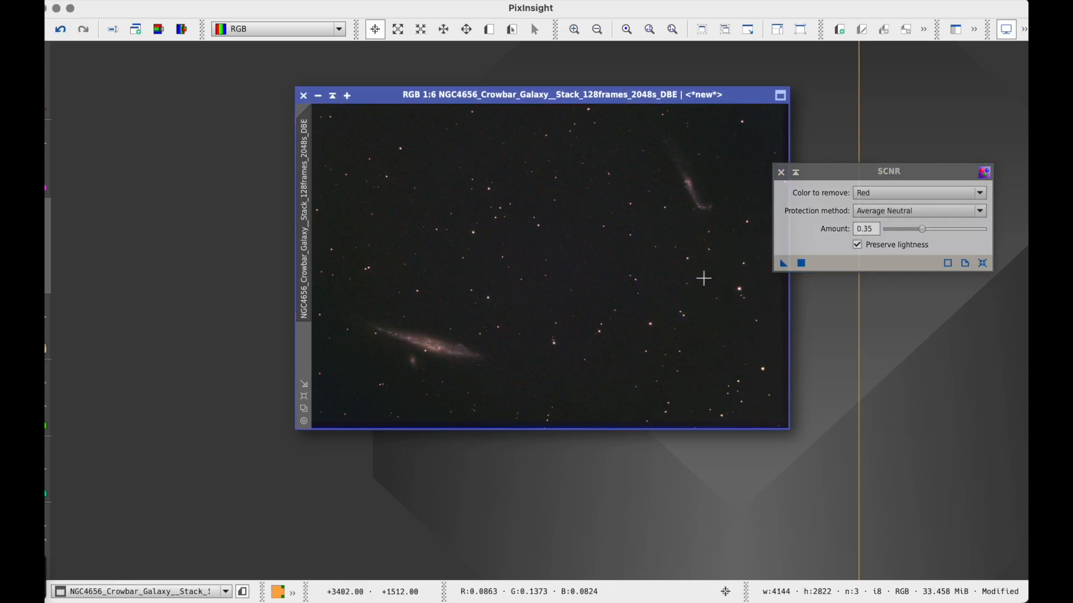
{"action": "scroll", "coordinate": [422, 370], "scroll_direction": "up", "scroll_amount": 3}
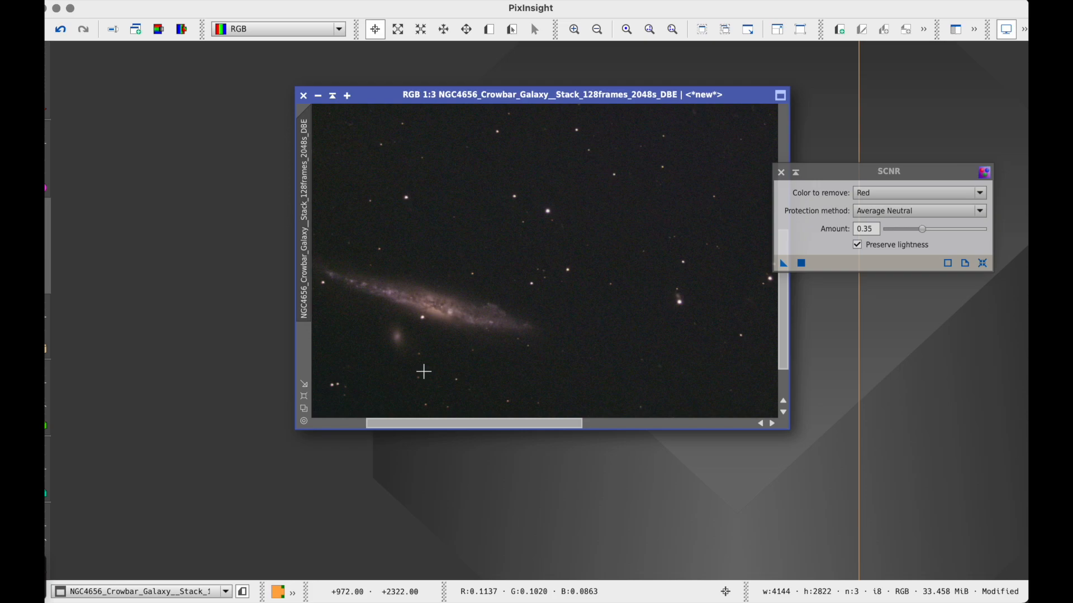
{"action": "scroll", "coordinate": [424, 371], "scroll_direction": "down", "scroll_amount": 3}
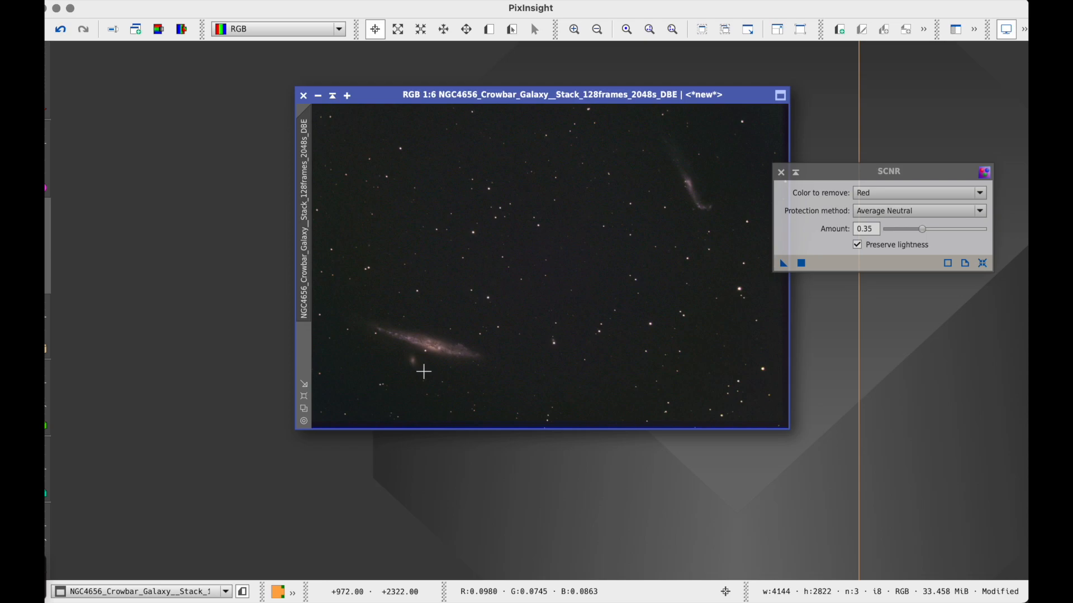
{"action": "left_click", "coordinate": [782, 172]}
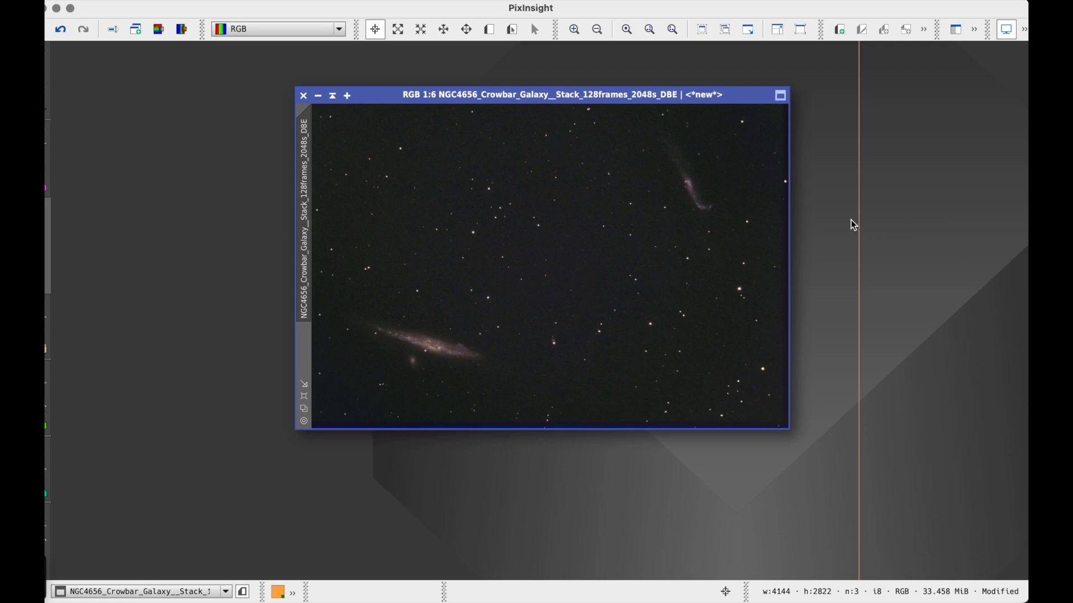
Sharpen the DBE image with BlurXTerminator at its preset stellar and nonstellar values, and close the tool.
{"action": "left_click", "coordinate": [485, 2]}
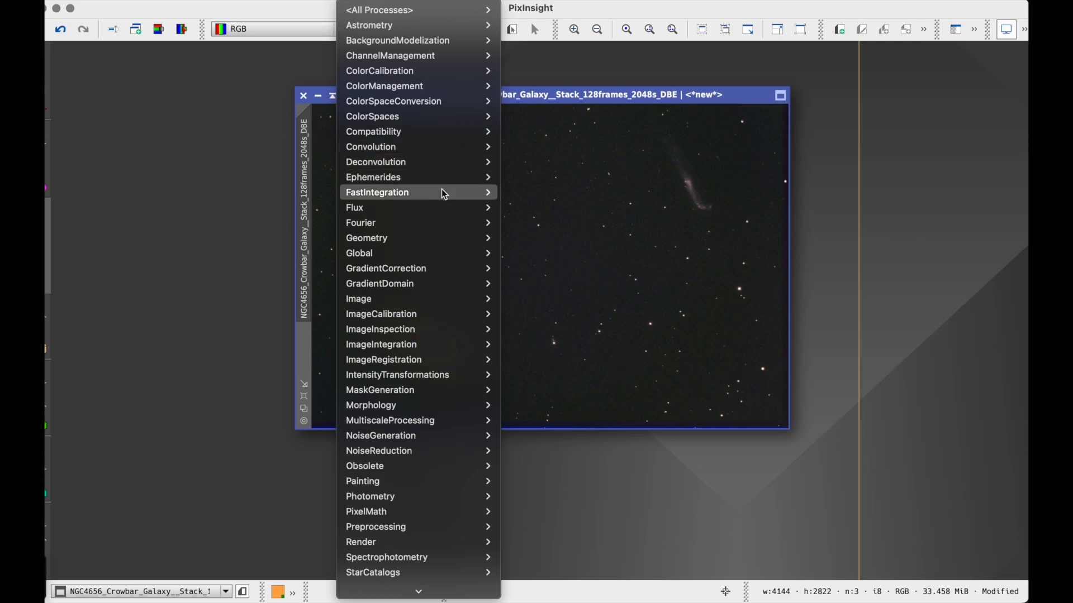
{"action": "mouse_move", "coordinate": [449, 136]}
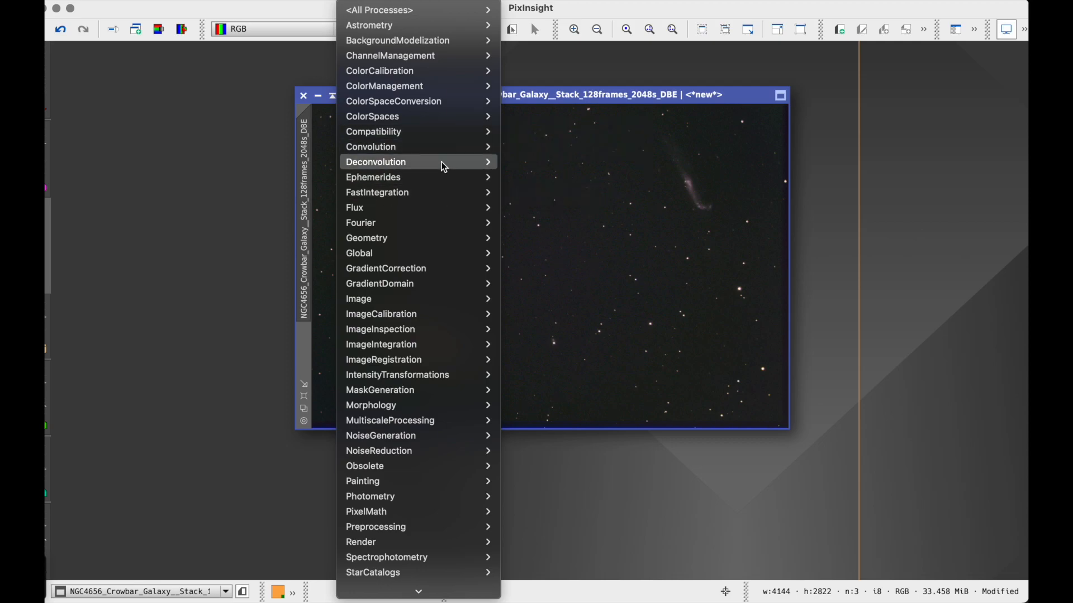
{"action": "mouse_move", "coordinate": [441, 163]}
{"action": "left_click", "coordinate": [563, 162]}
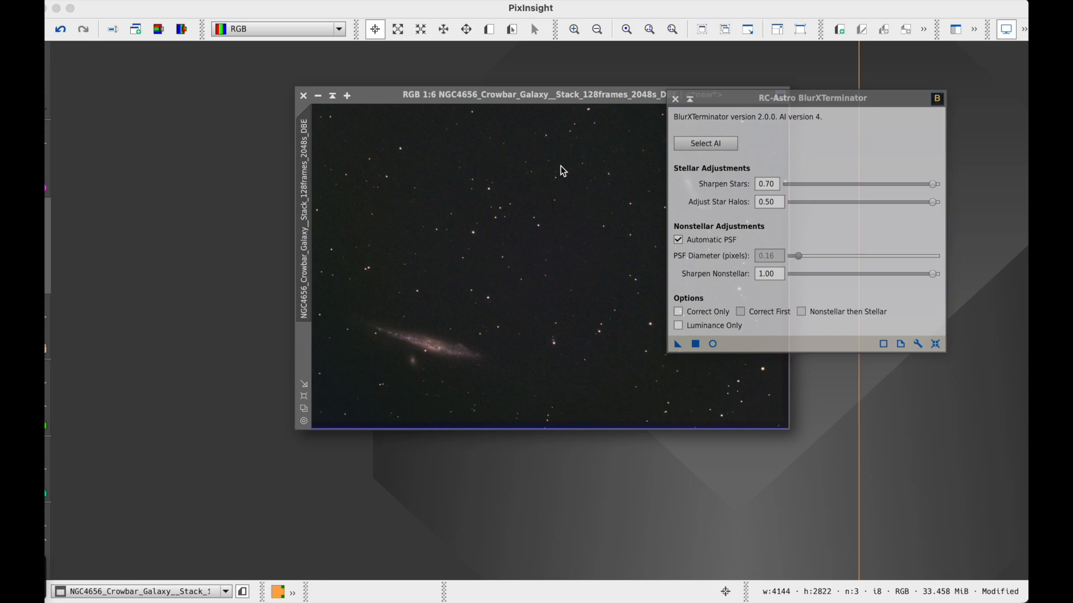
{"action": "left_click_drag", "start_coordinate": [678, 343], "coordinate": [603, 361]}
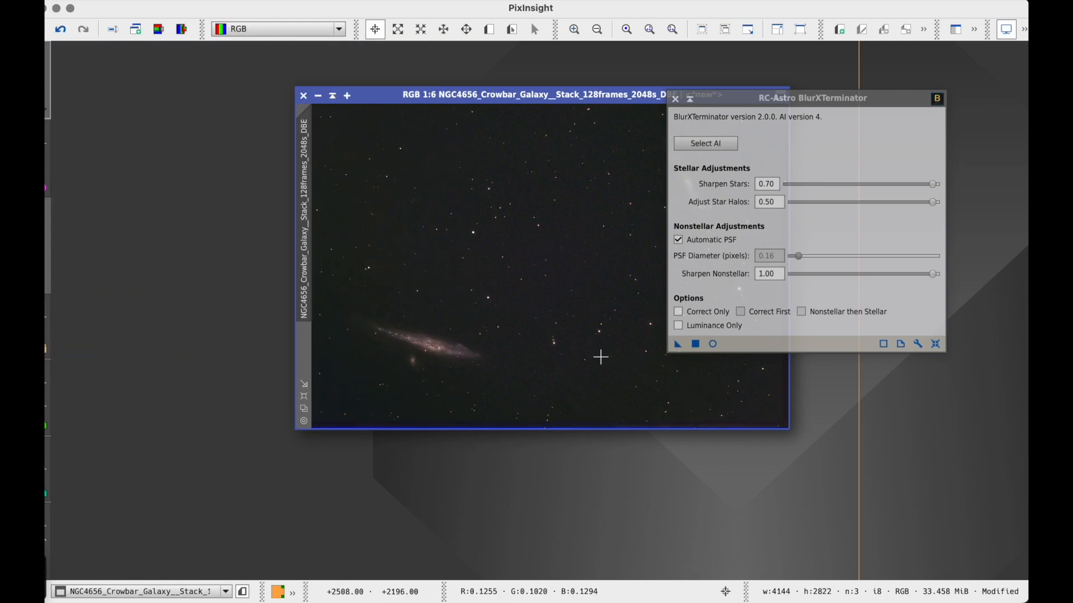
{"action": "left_click", "coordinate": [675, 99]}
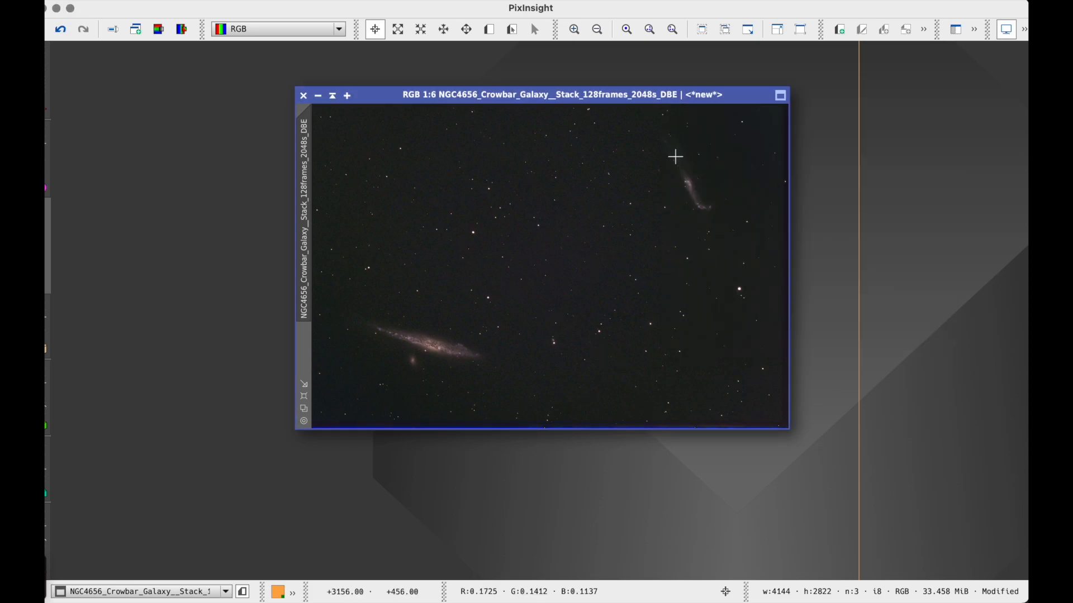
Compare the DBE image before and after BlurXTerminator by undoing and redoing the sharpening, ending on the sharpened version.
{"action": "left_click", "coordinate": [60, 31]}
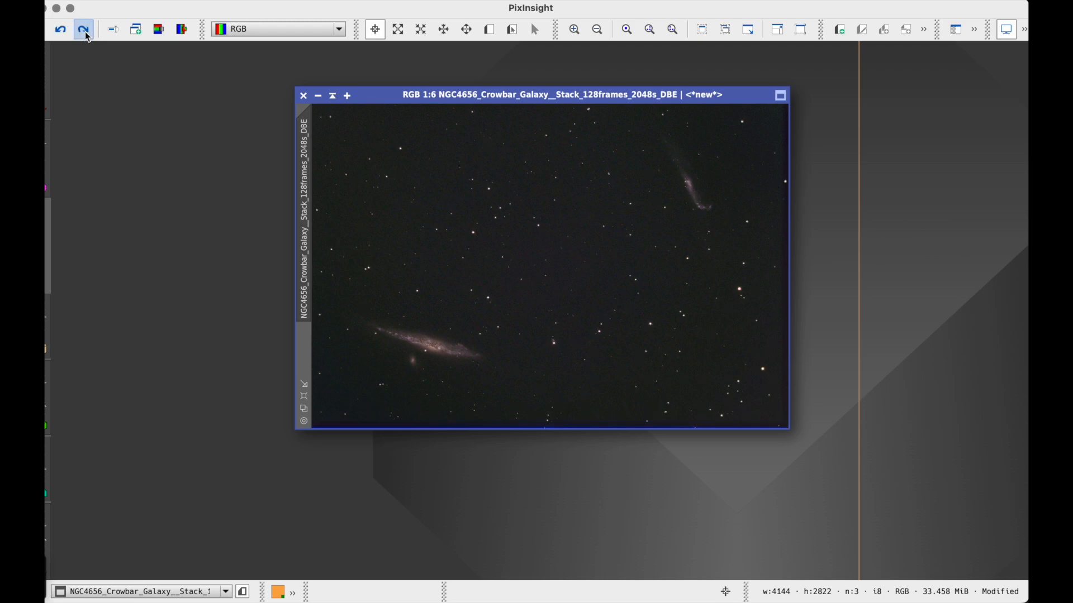
{"action": "left_click", "coordinate": [83, 31]}
{"action": "left_click", "coordinate": [59, 32]}
{"action": "left_click", "coordinate": [83, 31]}
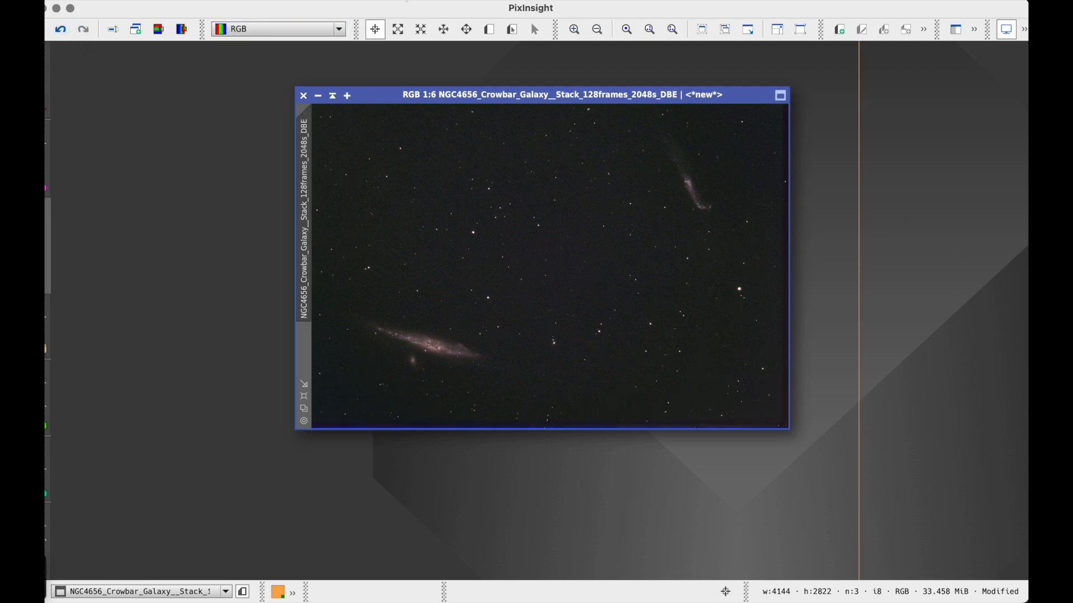
{"action": "left_click", "coordinate": [403, 0]}
{"action": "mouse_move", "coordinate": [414, 72]}
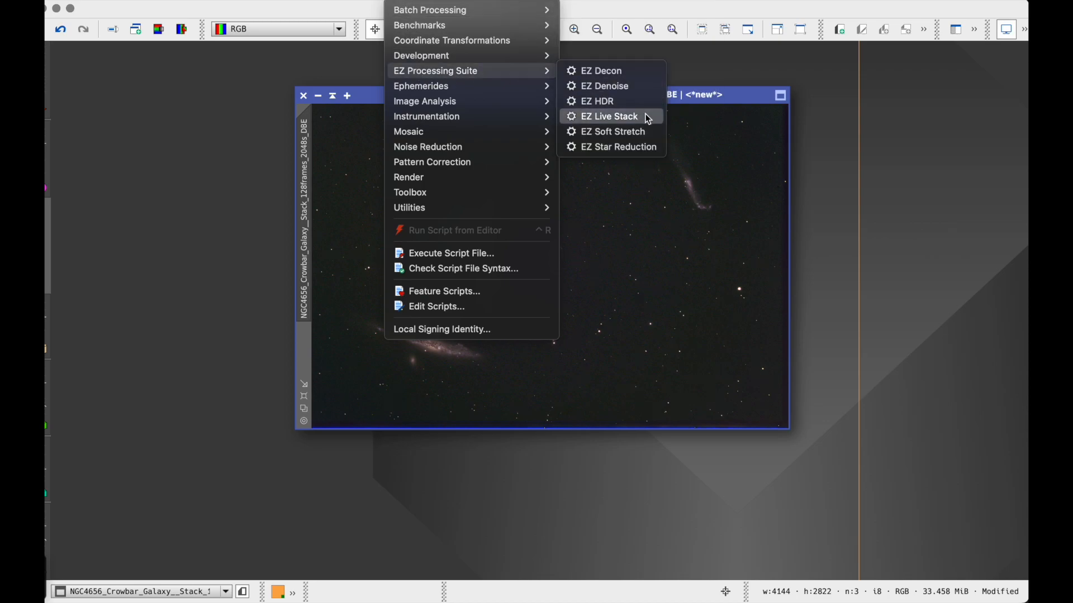
{"action": "left_click", "coordinate": [649, 148]}
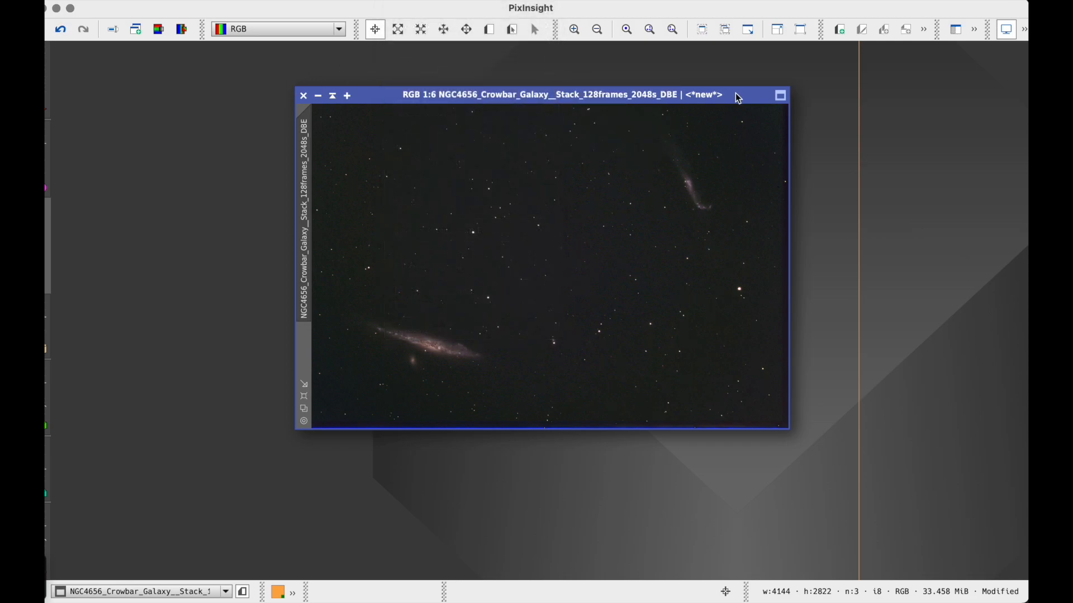
Denoise the DBE image with EZ Denoise using its preset mask settings, and clear away the mask images it creates.
{"action": "left_click", "coordinate": [405, 2]}
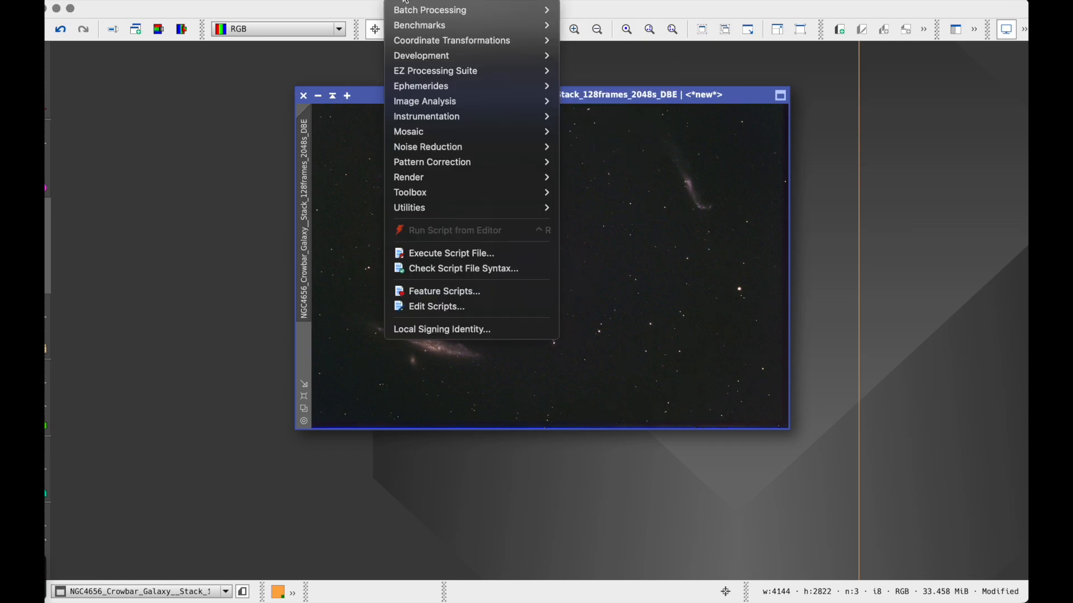
{"action": "mouse_move", "coordinate": [452, 67]}
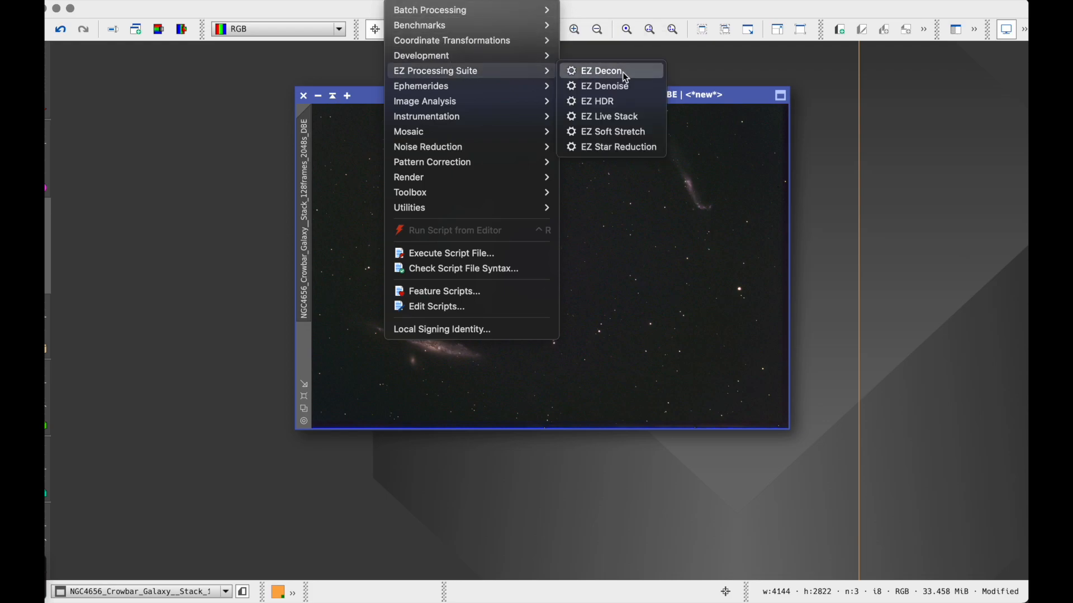
{"action": "left_click", "coordinate": [625, 91]}
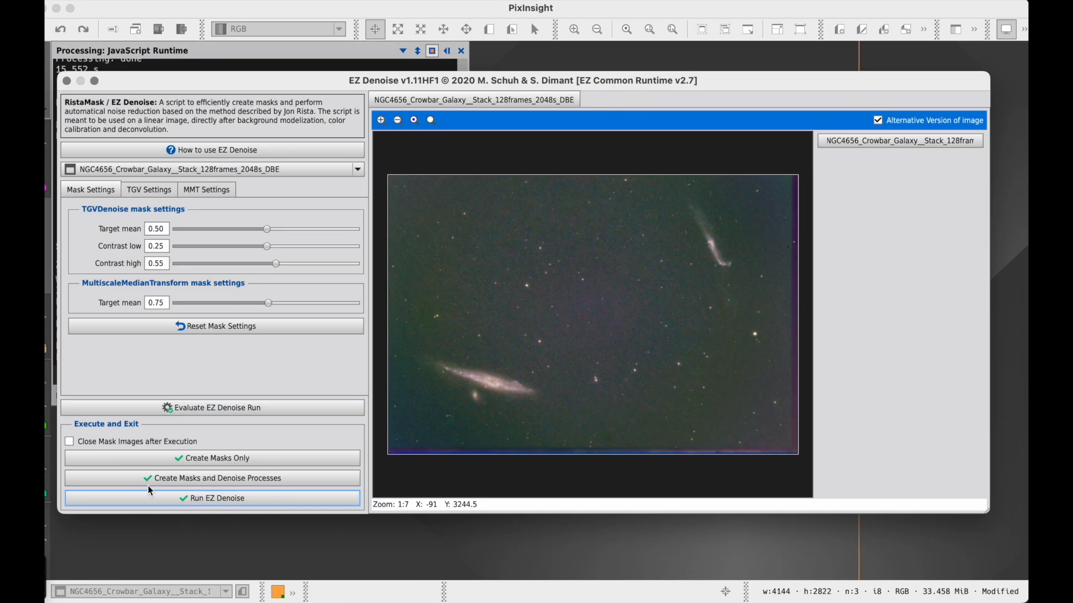
{"action": "left_click", "coordinate": [180, 500]}
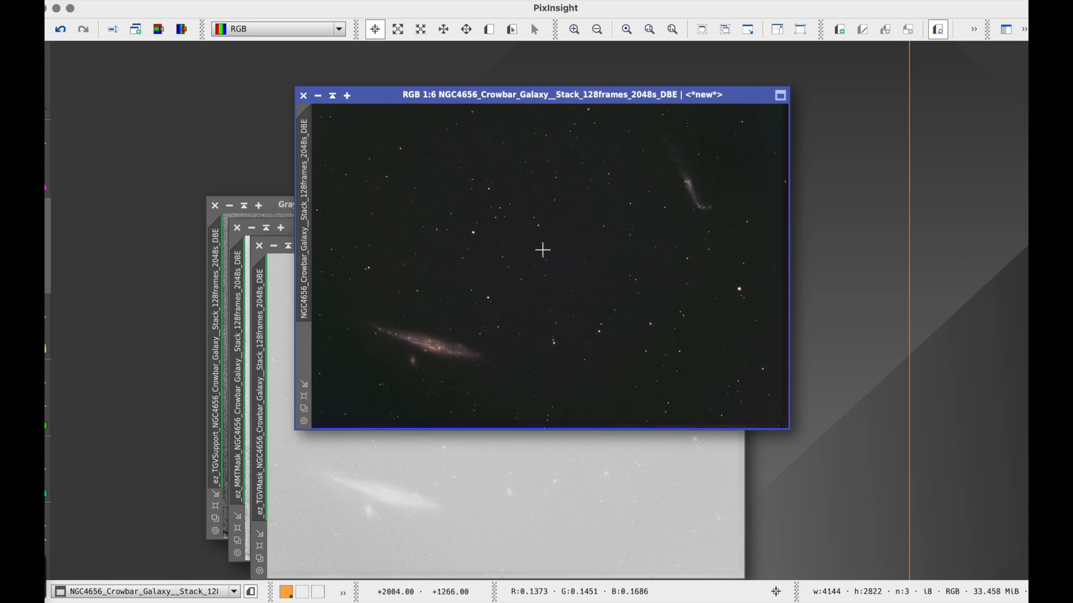
{"action": "scroll", "coordinate": [399, 338], "scroll_direction": "up", "scroll_amount": 4}
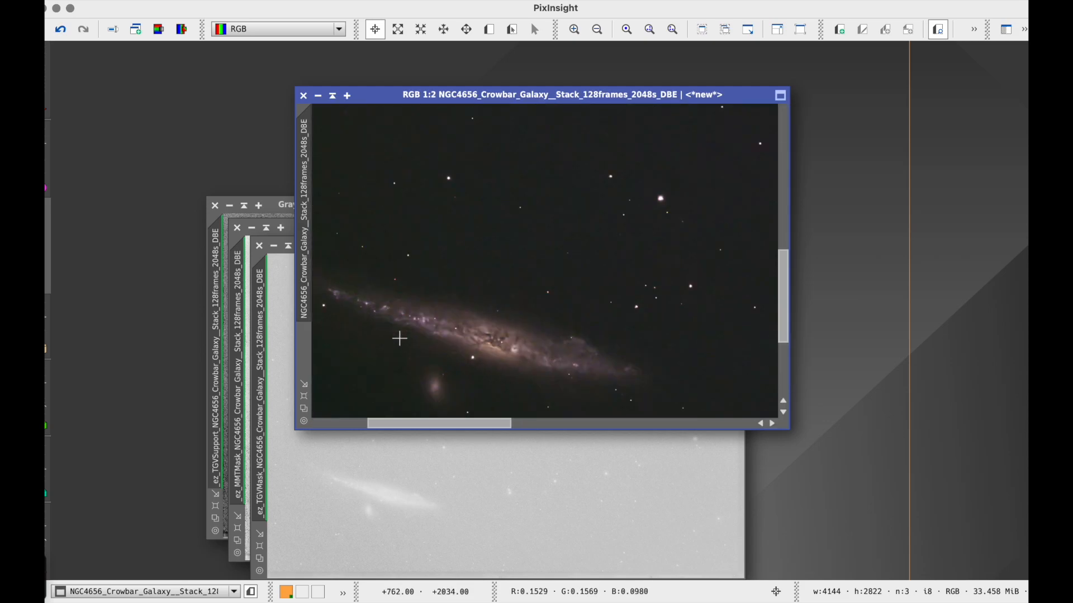
{"action": "scroll", "coordinate": [400, 338], "scroll_direction": "down", "scroll_amount": 4}
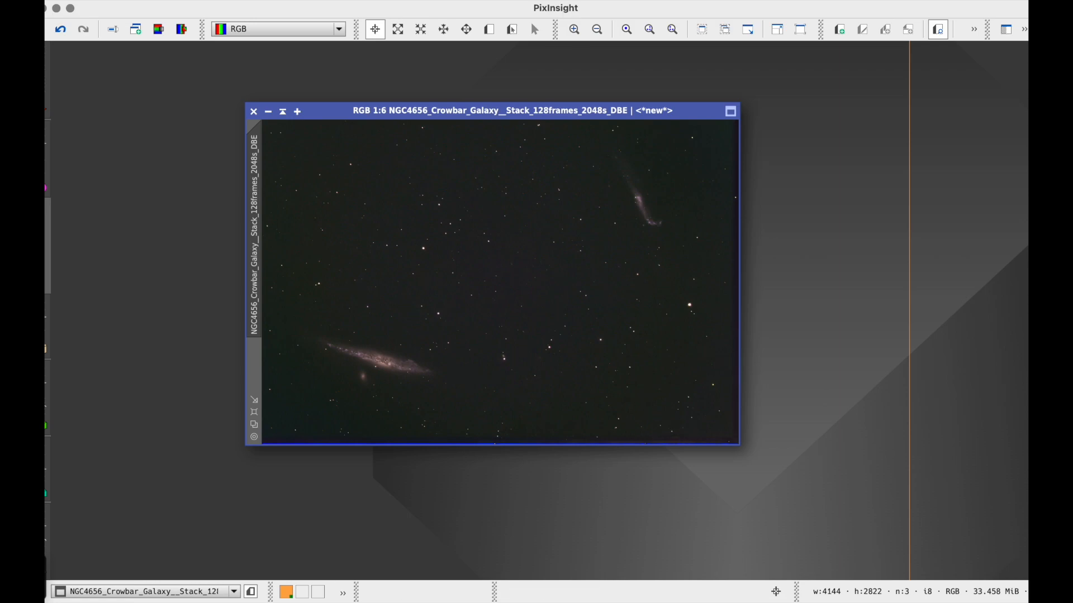
Open HistogramTransformation with a real-time preview of the DBE image and try highlights 1.0, midtones about 0.536 and shadows about 0.010.
{"action": "left_click", "coordinate": [362, 1]}
{"action": "mouse_move", "coordinate": [373, 13]}
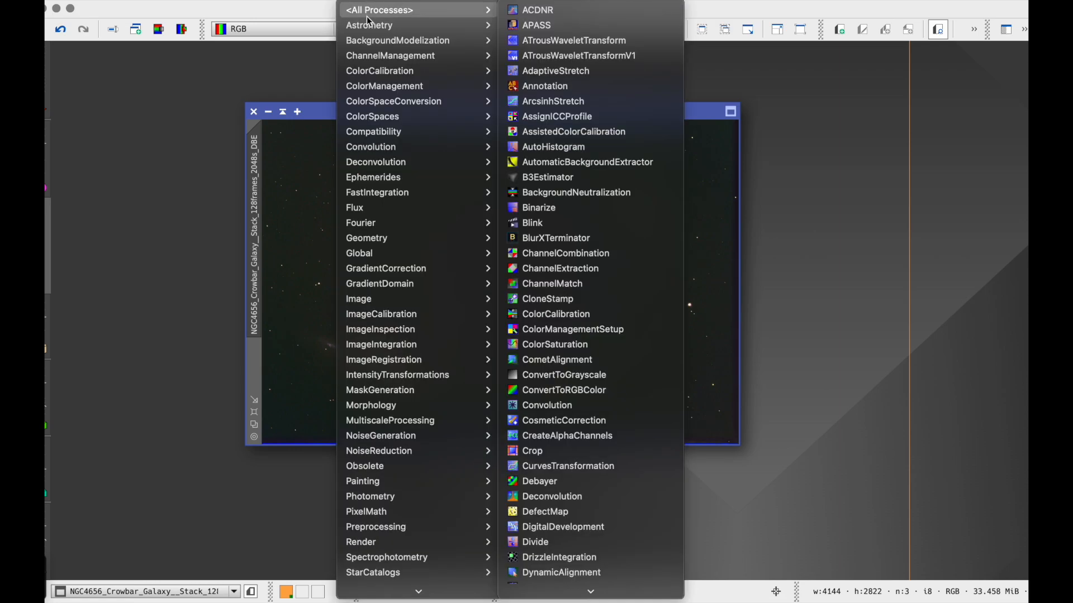
{"action": "scroll", "coordinate": [564, 581], "scroll_direction": "down", "scroll_amount": 10}
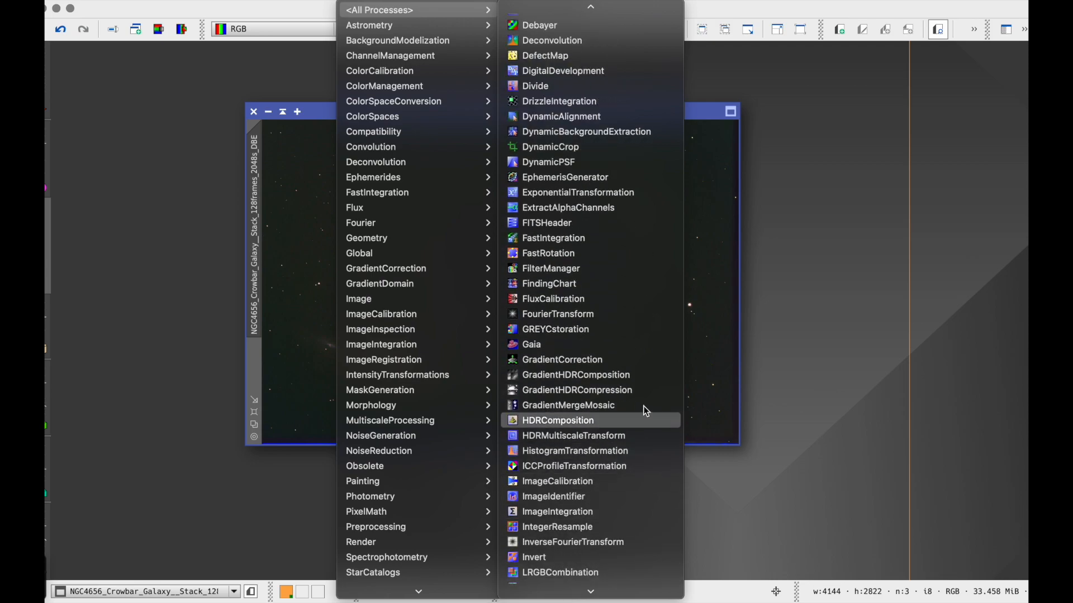
{"action": "left_click", "coordinate": [641, 450]}
{"action": "left_click", "coordinate": [697, 524]}
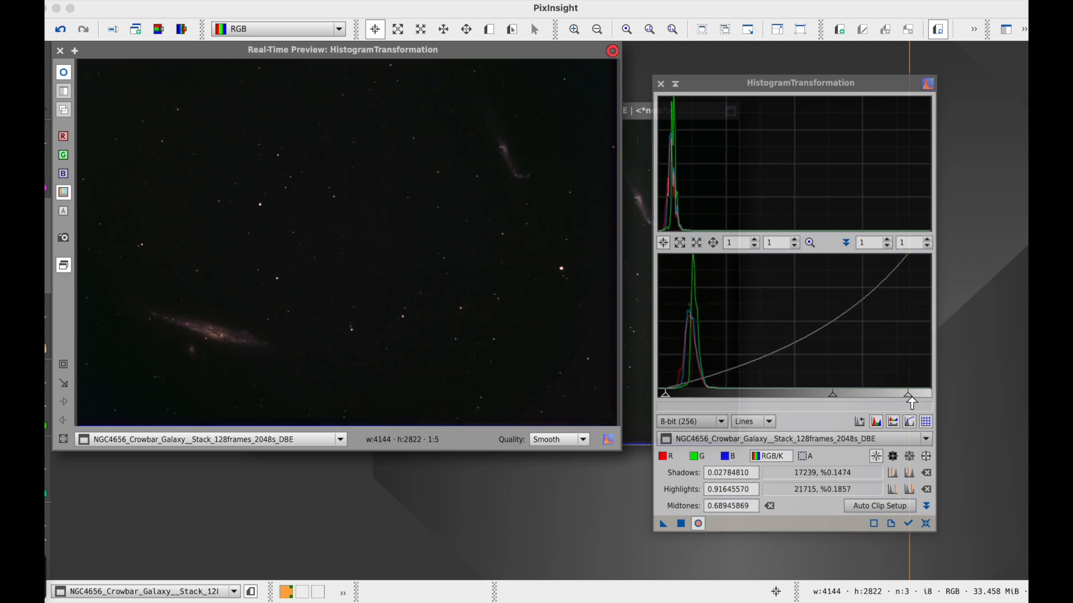
{"action": "left_click_drag", "start_coordinate": [910, 396], "coordinate": [934, 398]}
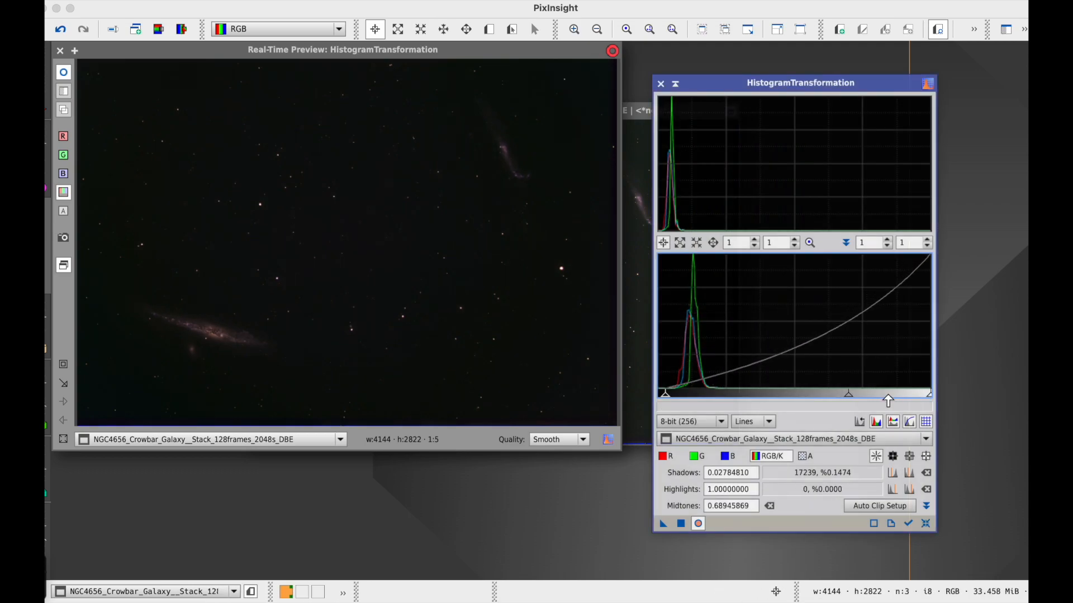
{"action": "left_click_drag", "start_coordinate": [849, 397], "coordinate": [808, 398]}
{"action": "left_click_drag", "start_coordinate": [667, 398], "coordinate": [644, 398]}
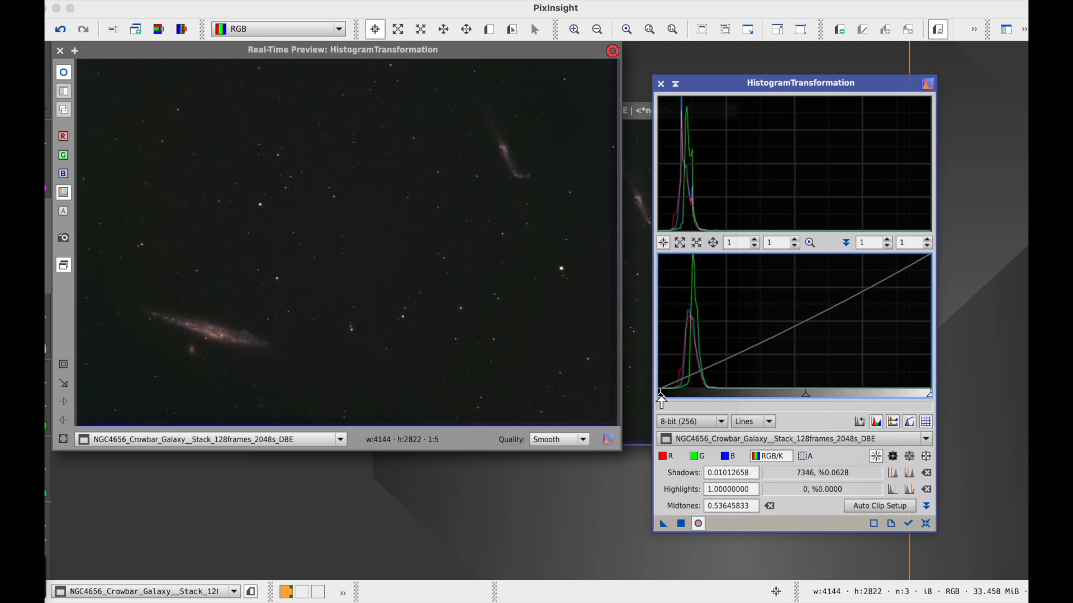
Refine the histogram stretch to shadows 0, highlights about 0.833 and midtones about 0.606 while judging the preview.
{"action": "left_click_drag", "start_coordinate": [660, 401], "coordinate": [663, 400]}
{"action": "left_click_drag", "start_coordinate": [804, 400], "coordinate": [807, 400]}
{"action": "left_click_drag", "start_coordinate": [929, 401], "coordinate": [903, 400]}
{"action": "left_click_drag", "start_coordinate": [792, 400], "coordinate": [806, 399]}
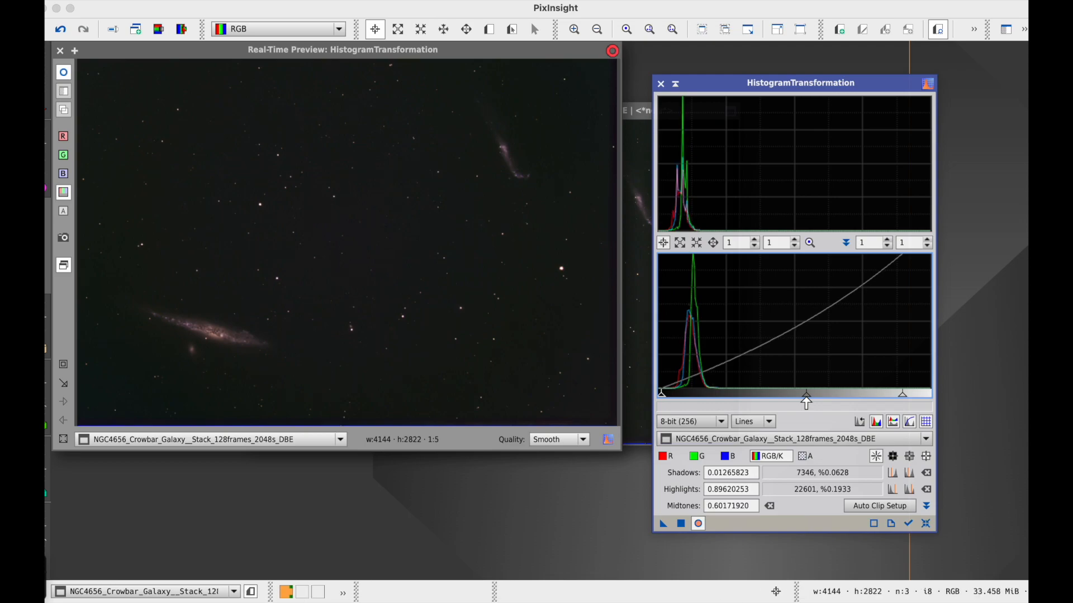
{"action": "left_click_drag", "start_coordinate": [661, 398], "coordinate": [663, 399]}
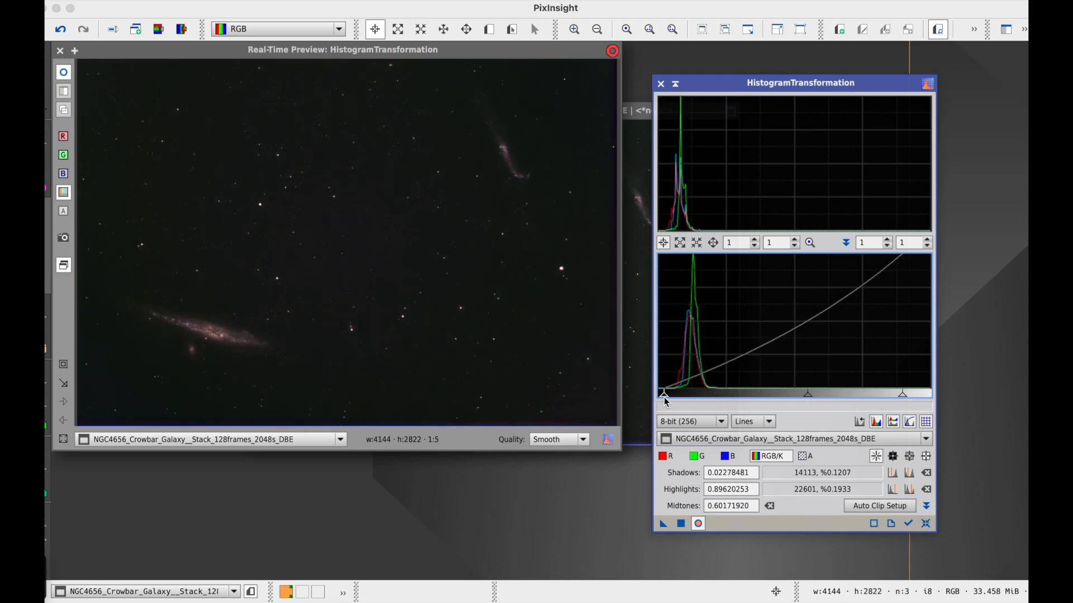
{"action": "left_click_drag", "start_coordinate": [900, 400], "coordinate": [885, 400]}
{"action": "left_click_drag", "start_coordinate": [797, 398], "coordinate": [799, 398]}
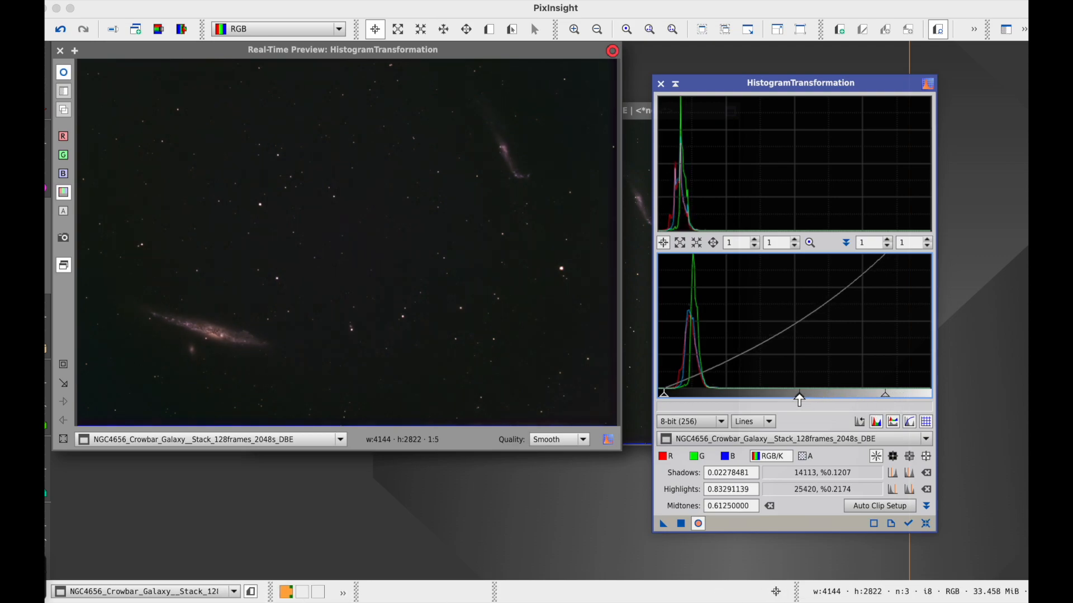
{"action": "left_click_drag", "start_coordinate": [664, 398], "coordinate": [656, 399]}
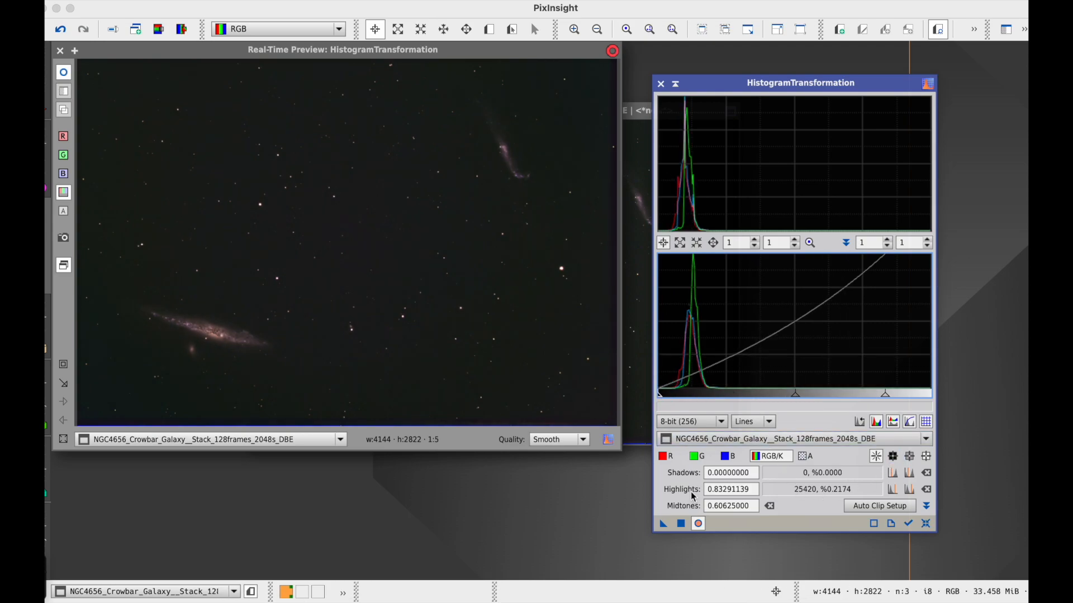
Apply the histogram stretch to the DBE image, and close the real-time preview and HistogramTransformation.
{"action": "left_click", "coordinate": [637, 347]}
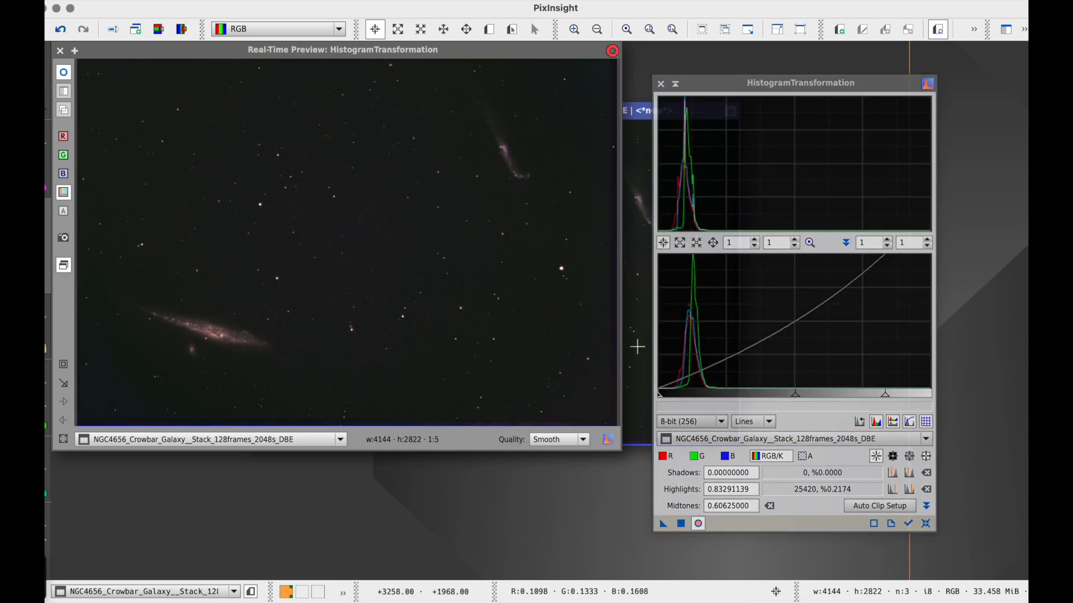
{"action": "left_click_drag", "start_coordinate": [663, 524], "coordinate": [641, 399]}
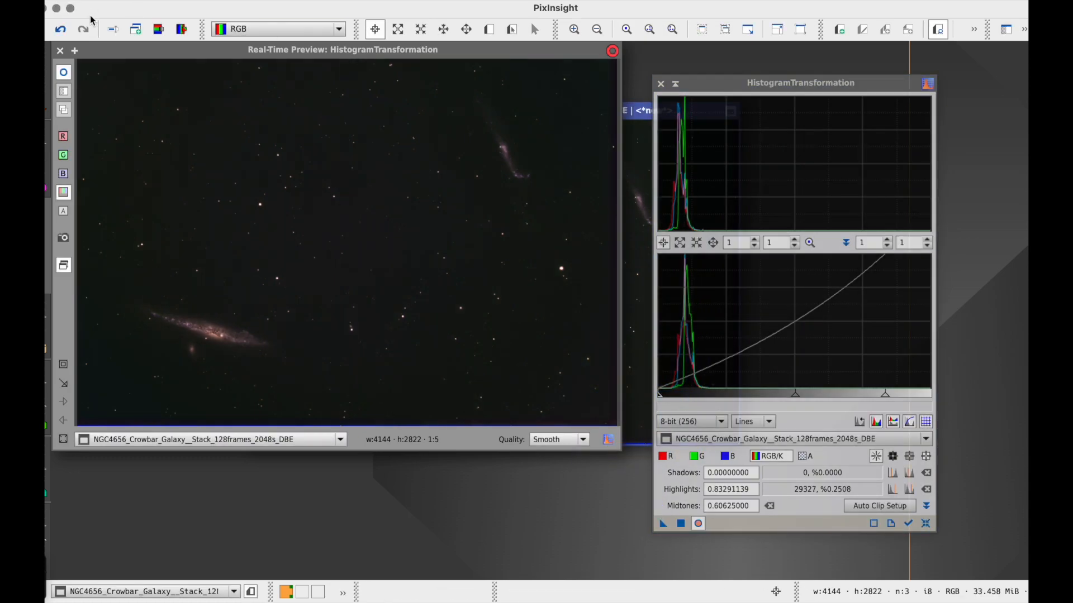
{"action": "left_click", "coordinate": [60, 54]}
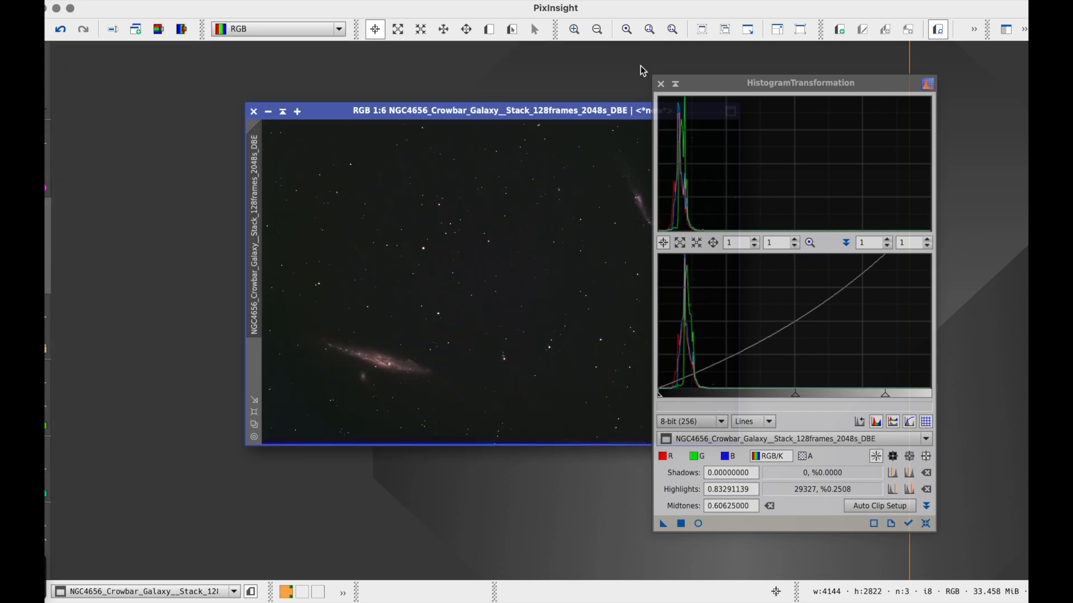
{"action": "left_click", "coordinate": [660, 84]}
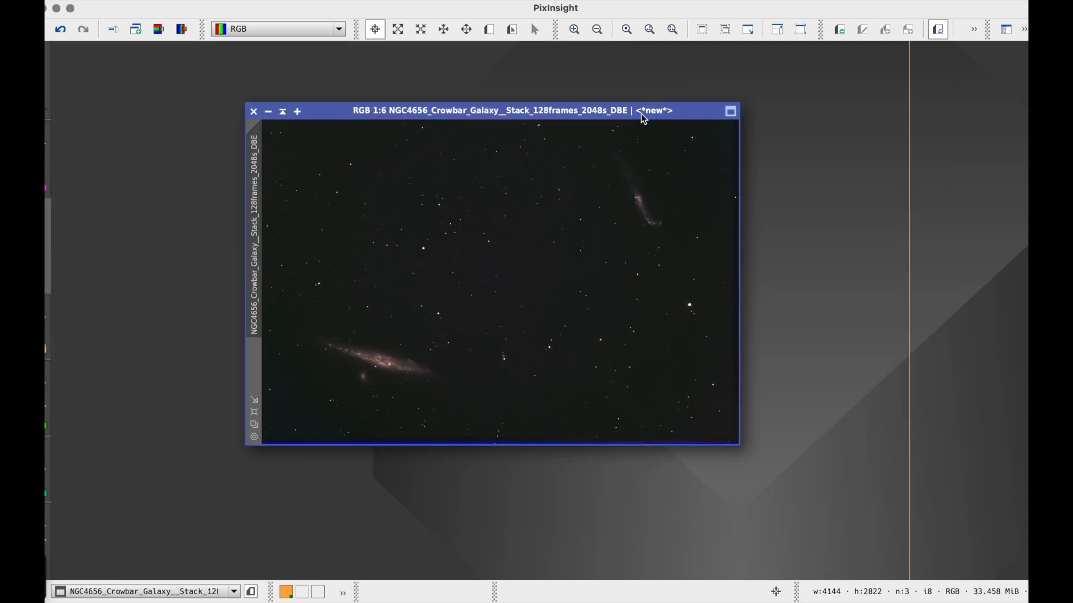
Maximize the DBE image and trim its dark edges with DynamicCrop to about 4036 × 2716 pixels, and close the tool.
{"action": "double_click", "coordinate": [598, 115]}
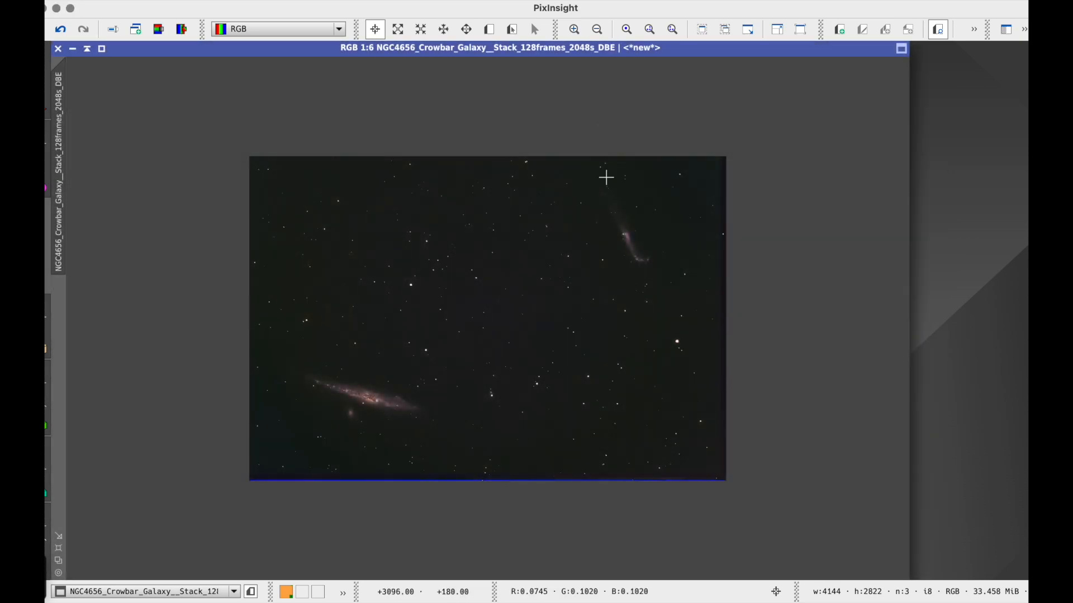
{"action": "scroll", "coordinate": [456, 235], "scroll_direction": "up", "scroll_amount": 2}
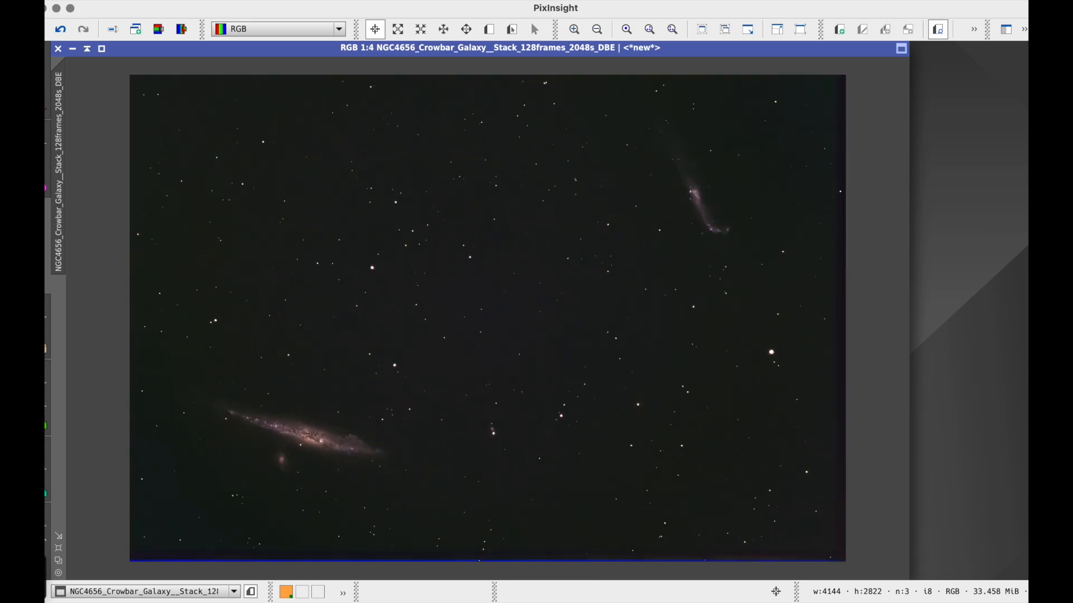
{"action": "left_click", "coordinate": [357, 0]}
{"action": "mouse_move", "coordinate": [363, 10]}
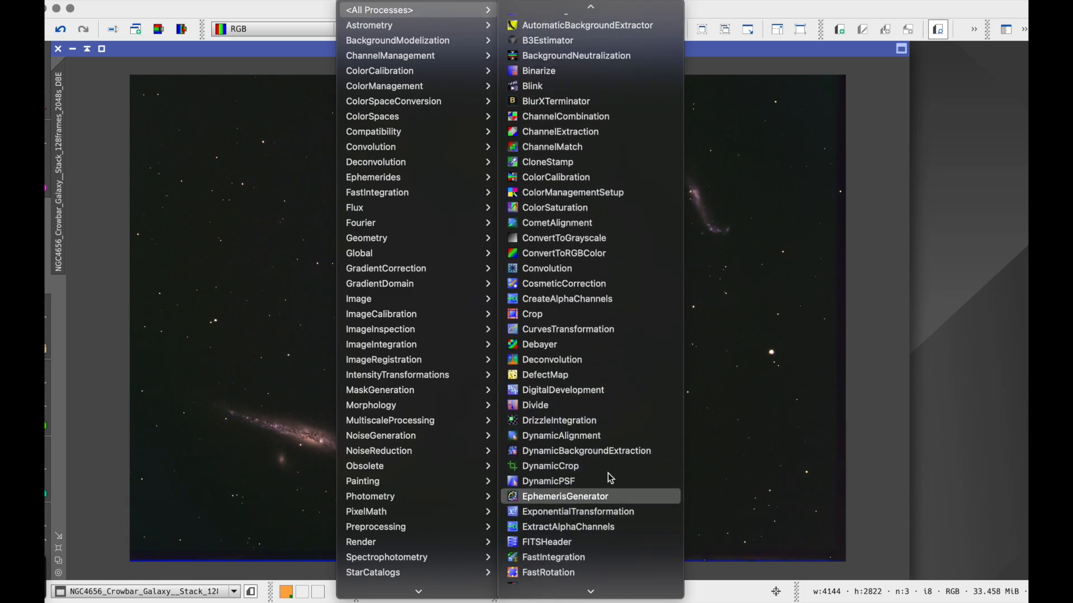
{"action": "left_click", "coordinate": [584, 451]}
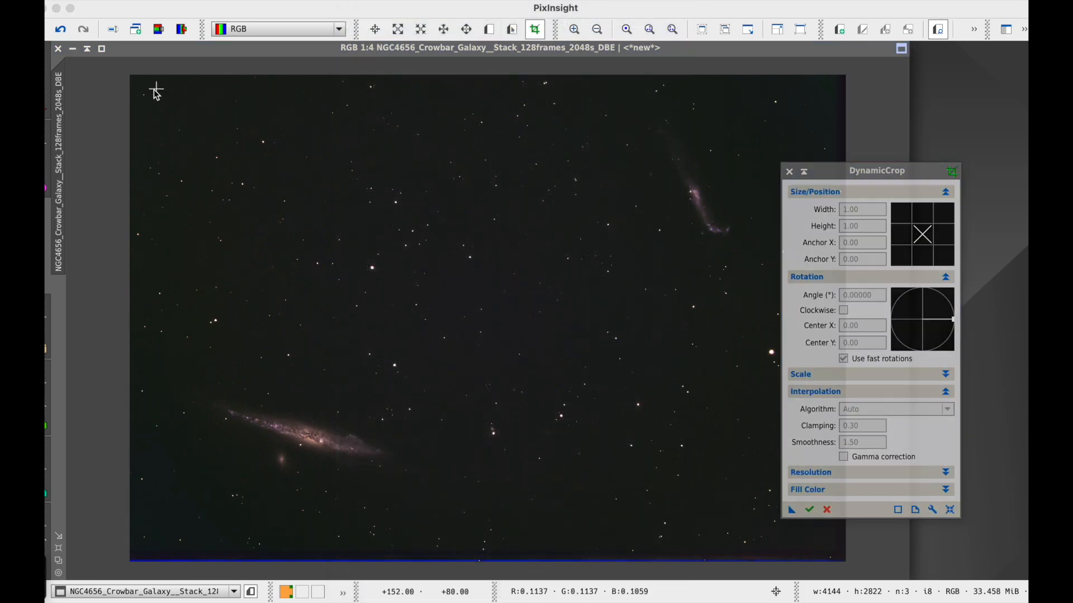
{"action": "left_click_drag", "start_coordinate": [138, 82], "coordinate": [835, 551]}
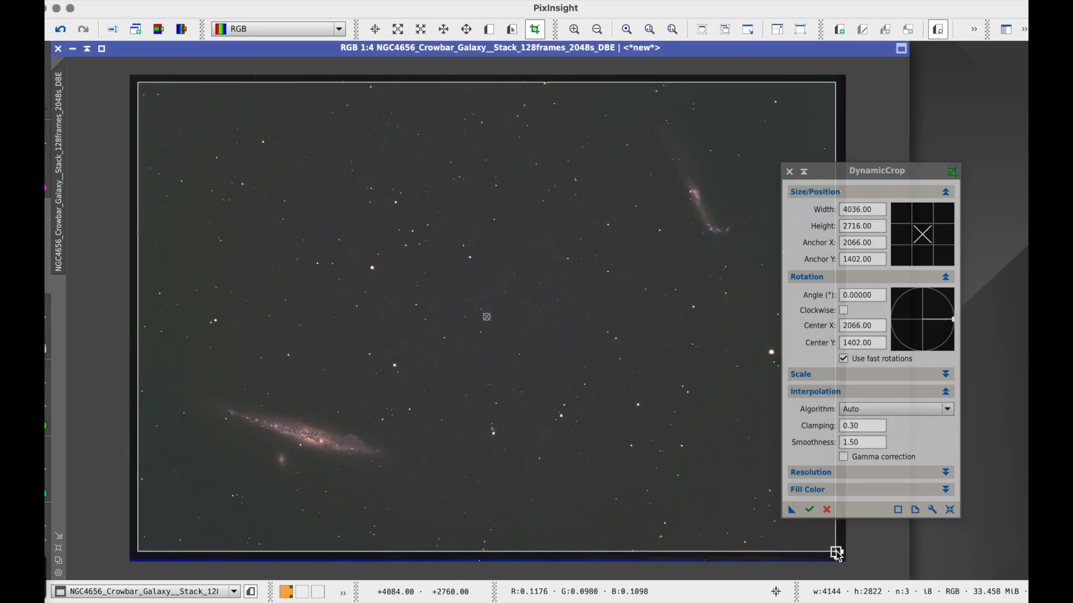
{"action": "left_click", "coordinate": [810, 510]}
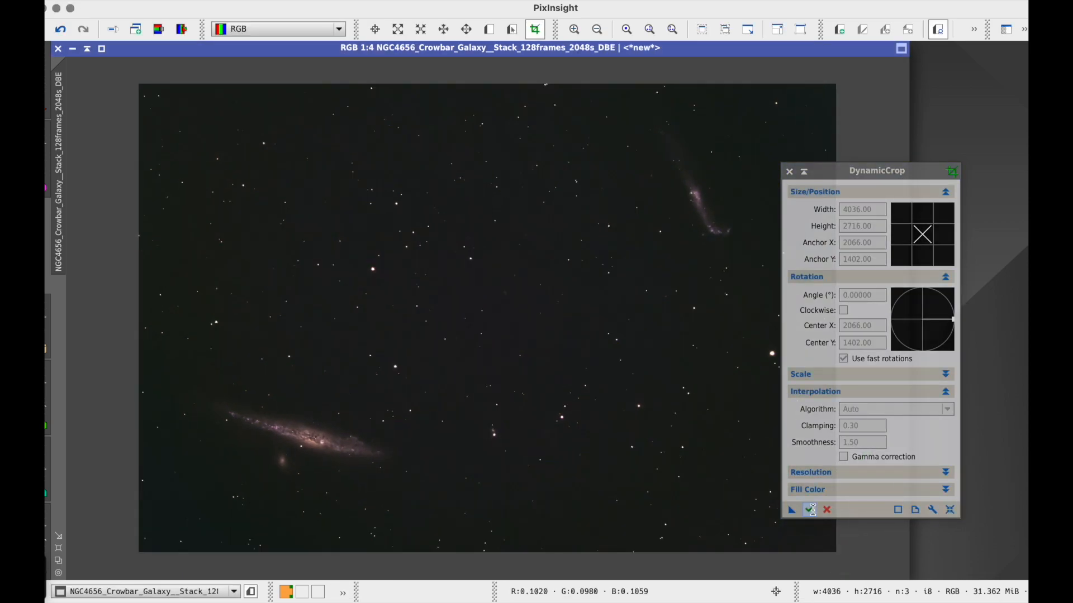
{"action": "left_click", "coordinate": [790, 171]}
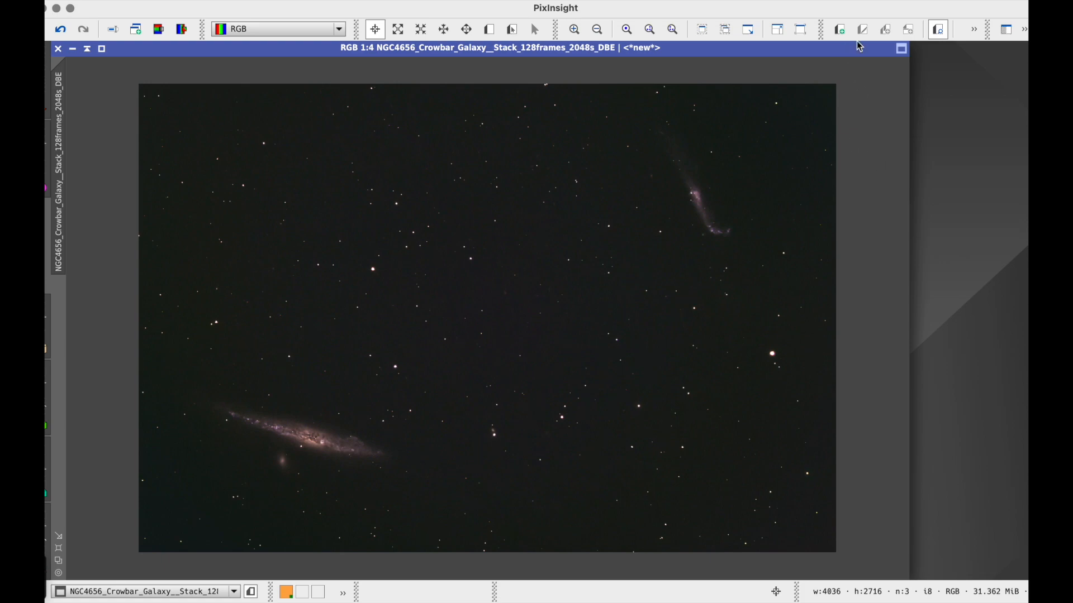
Rotate the cropped image 90° clockwise with the Rotation process, check the whole frame, and close the tool.
{"action": "left_click", "coordinate": [360, 0]}
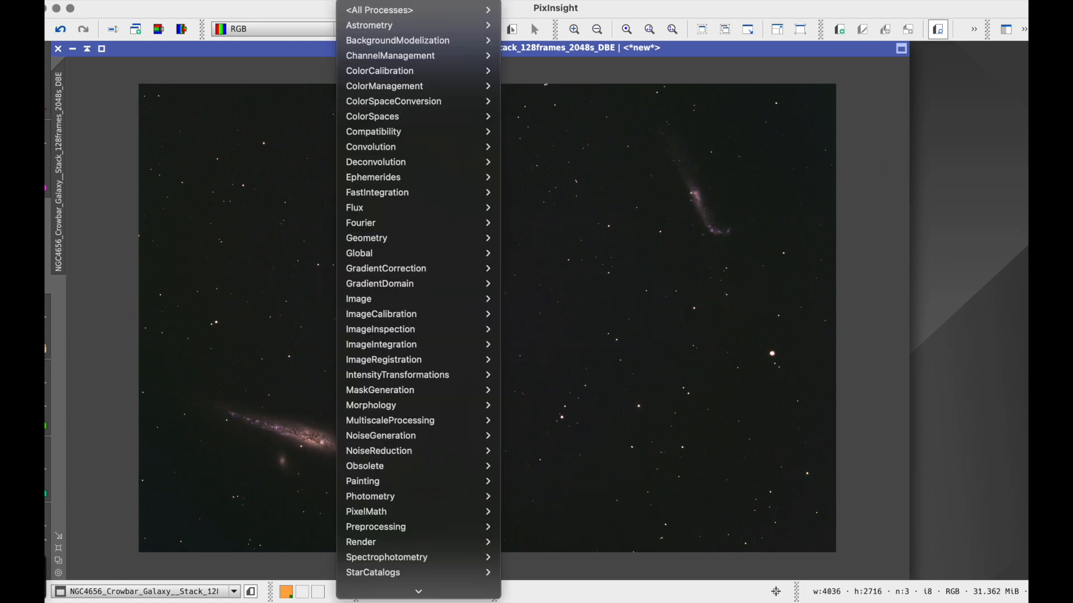
{"action": "mouse_move", "coordinate": [408, 302]}
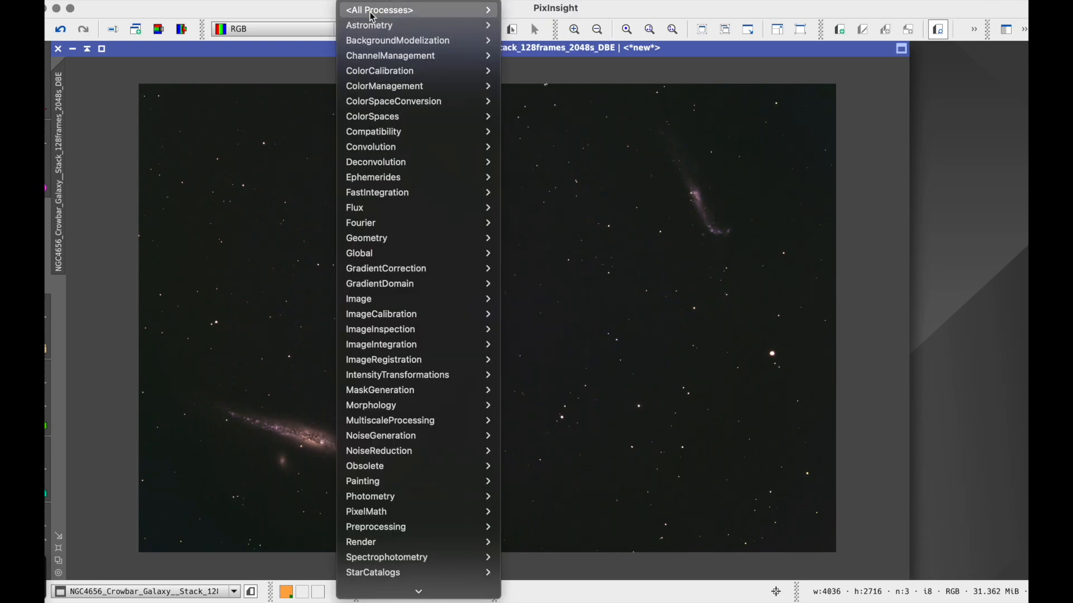
{"action": "mouse_move", "coordinate": [373, 17]}
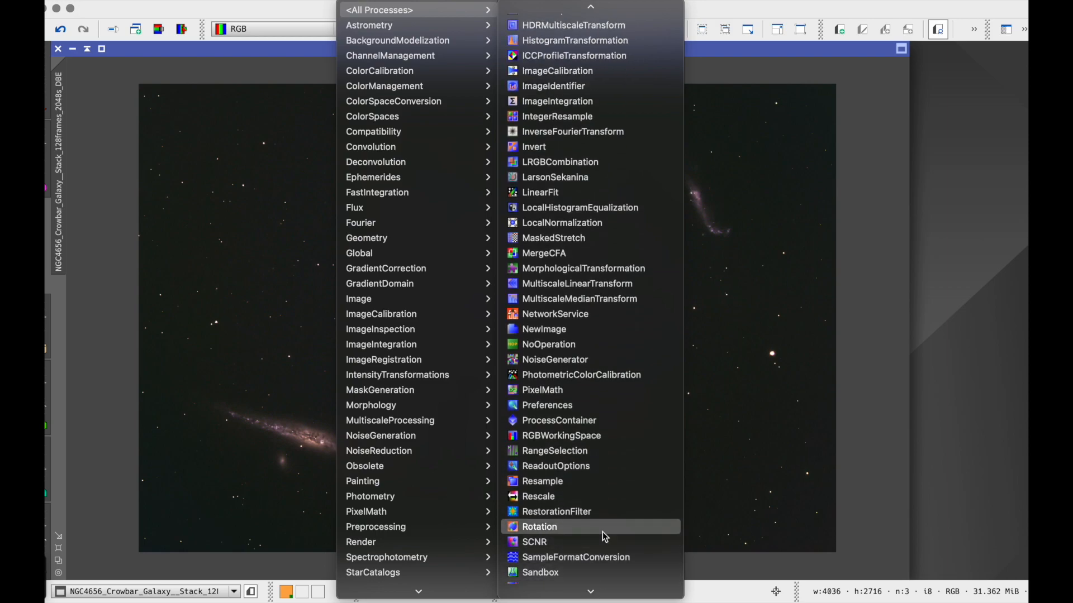
{"action": "left_click", "coordinate": [602, 535]}
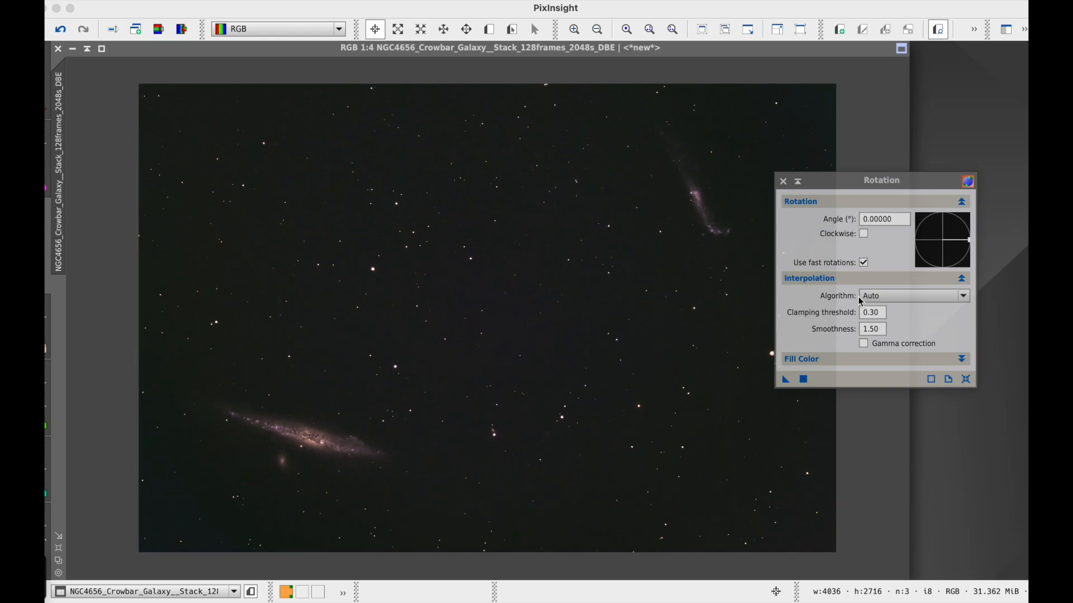
{"action": "left_click_drag", "start_coordinate": [969, 247], "coordinate": [944, 268]}
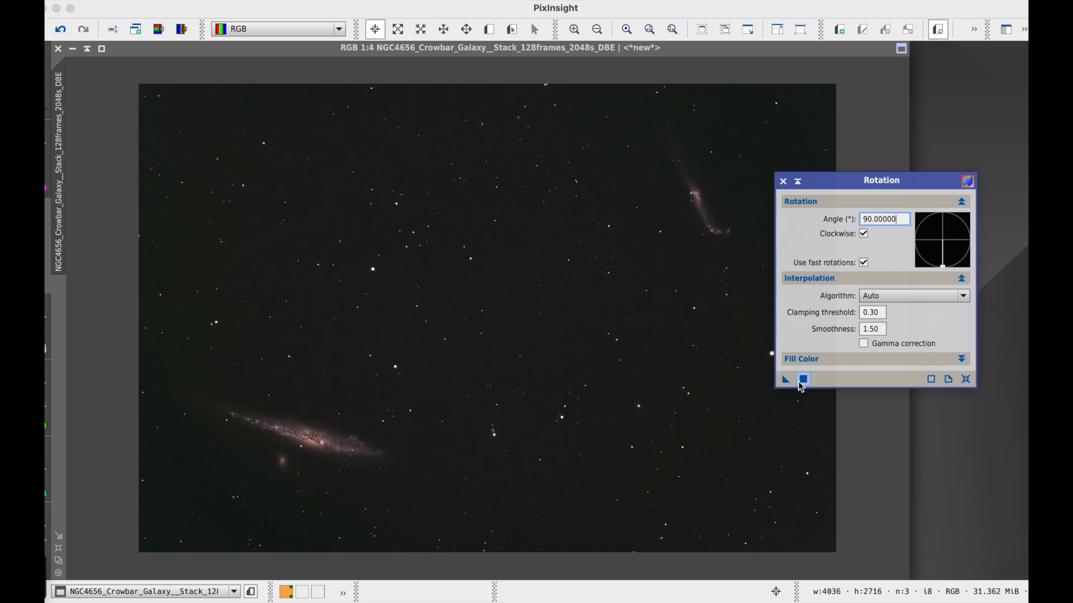
{"action": "left_click_drag", "start_coordinate": [785, 380], "coordinate": [666, 378]}
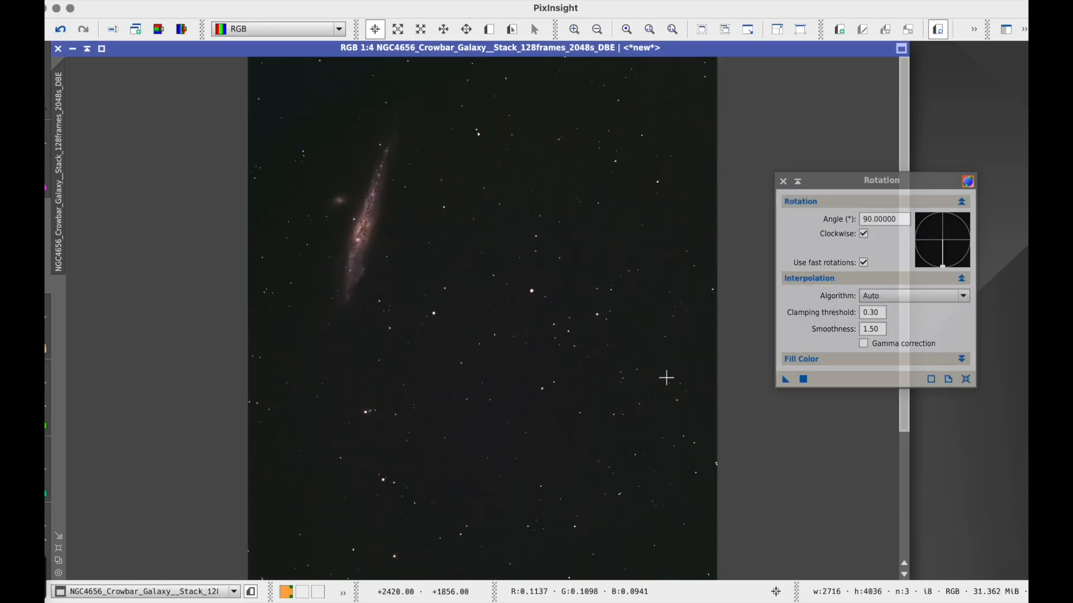
{"action": "scroll", "coordinate": [666, 378], "scroll_direction": "up", "scroll_amount": 2}
{"action": "scroll", "coordinate": [666, 378], "scroll_direction": "down", "scroll_amount": 3}
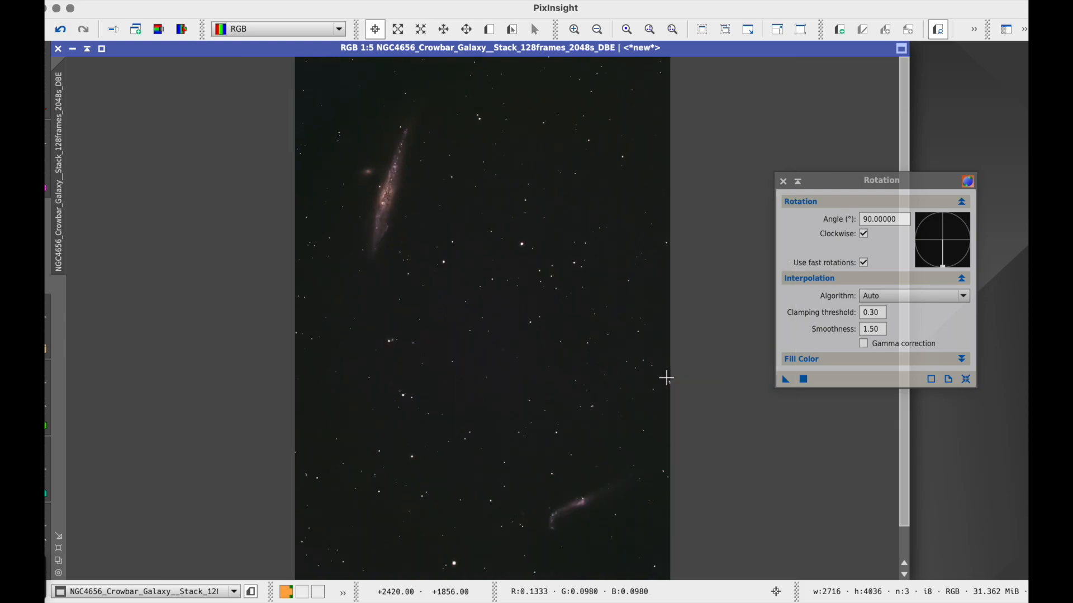
{"action": "scroll", "coordinate": [666, 379], "scroll_direction": "down", "scroll_amount": 1}
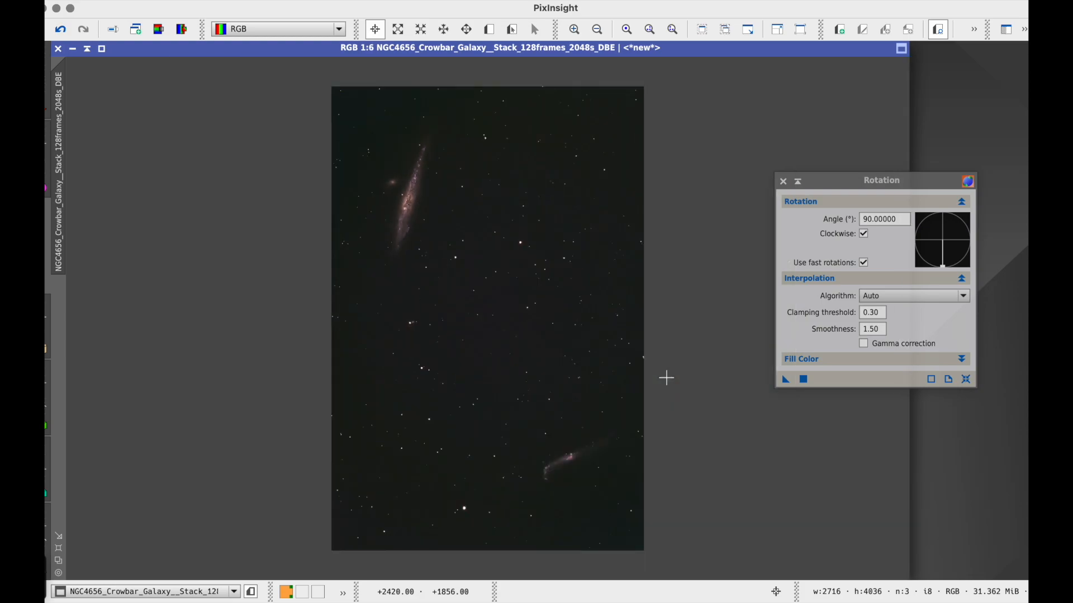
{"action": "left_click", "coordinate": [783, 181]}
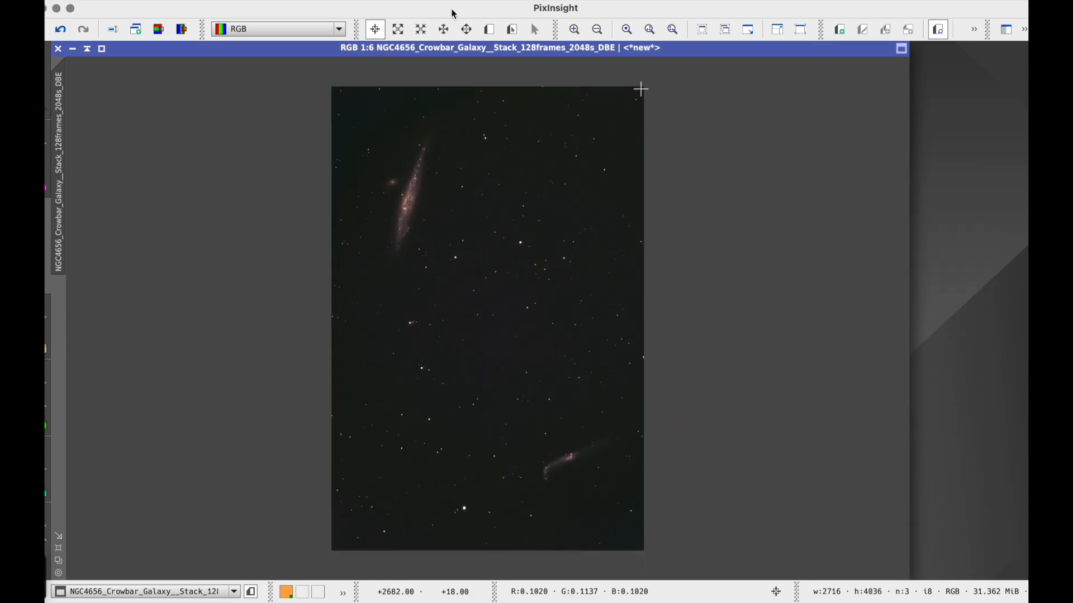
Save the rotated image to the Desktop as a PNG file under its suggested name.
{"action": "left_click", "coordinate": [133, 2]}
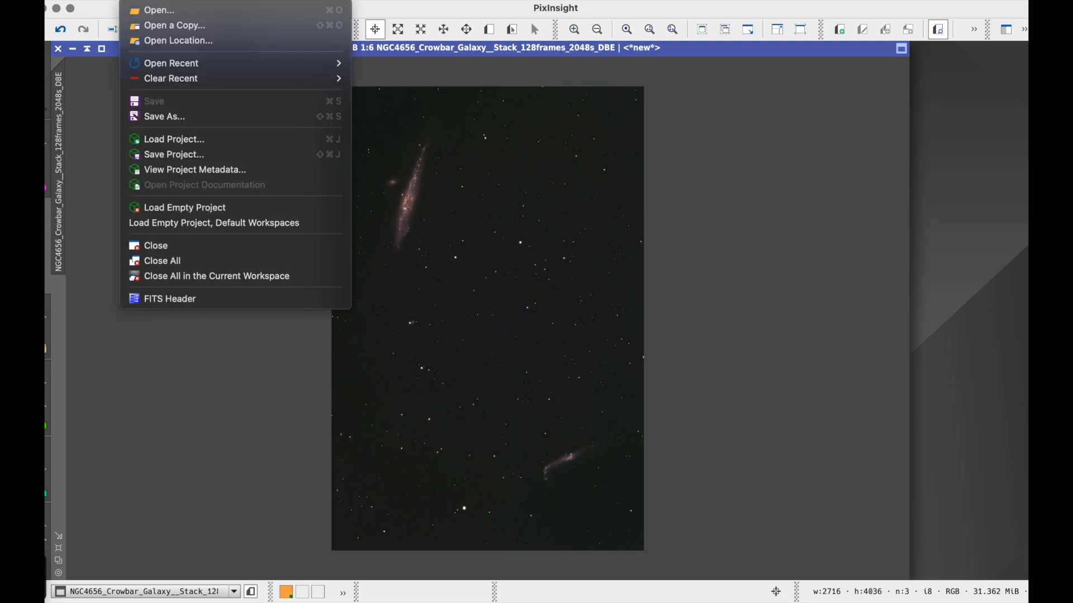
{"action": "left_click", "coordinate": [206, 115]}
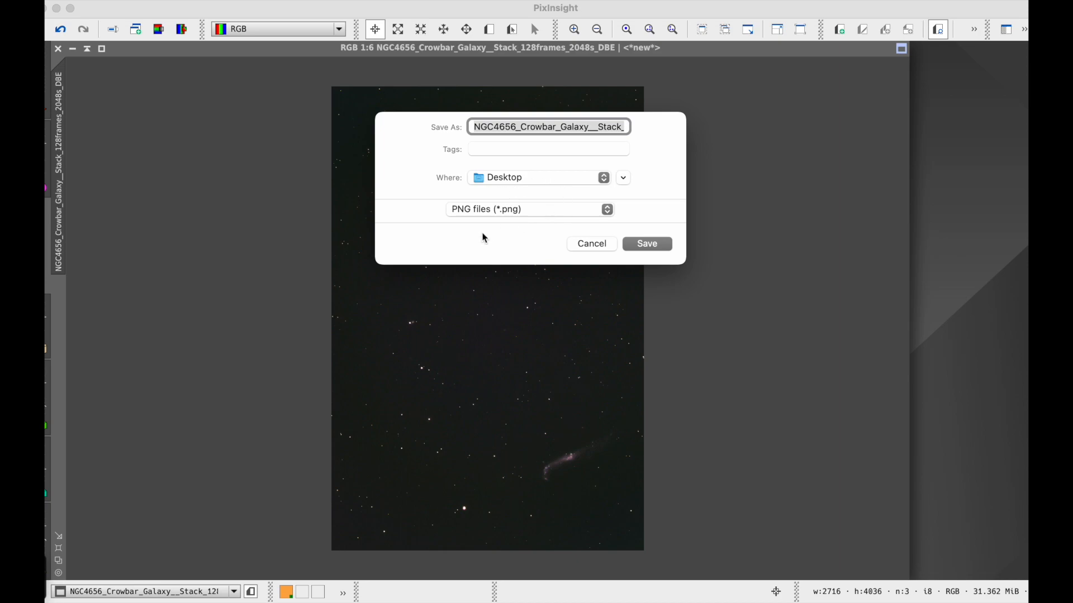
{"action": "left_click", "coordinate": [646, 244]}
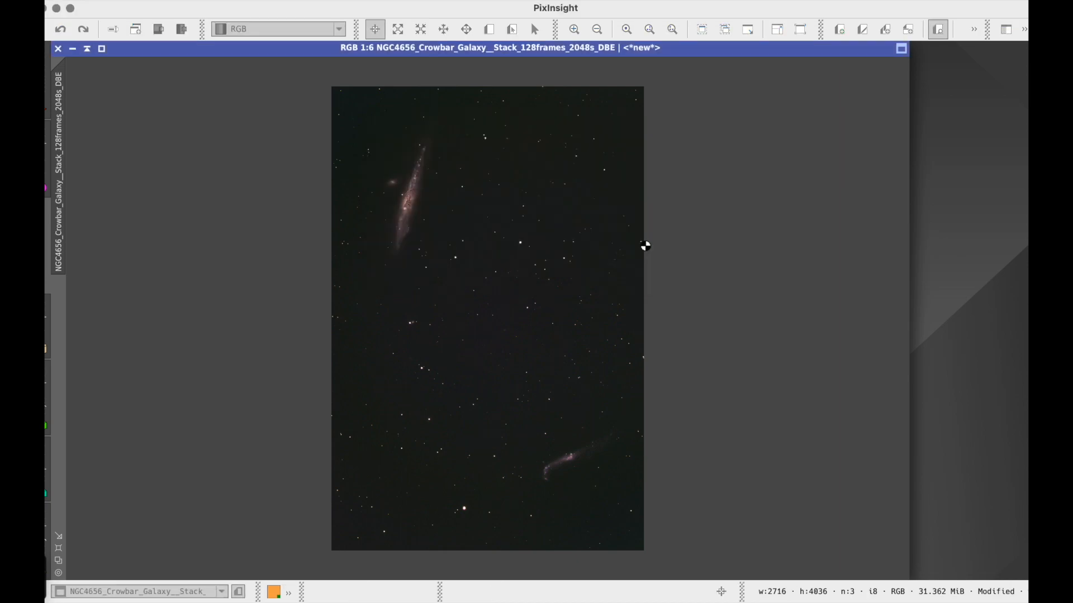